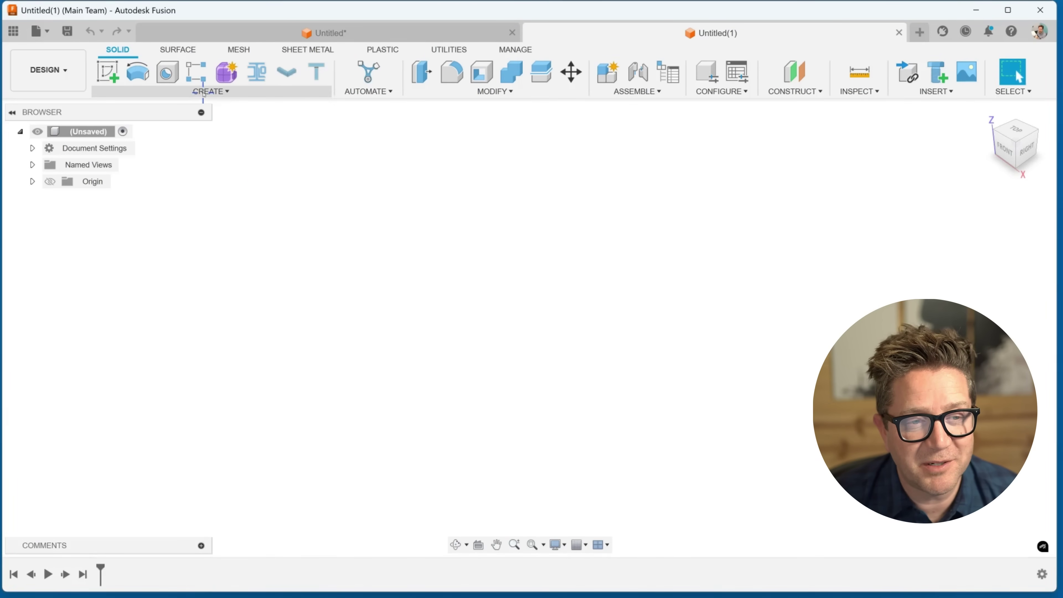
Step: Start a primitive box in the new design, sketched on an origin plane
{"action": "left_click", "coordinate": [211, 92]}
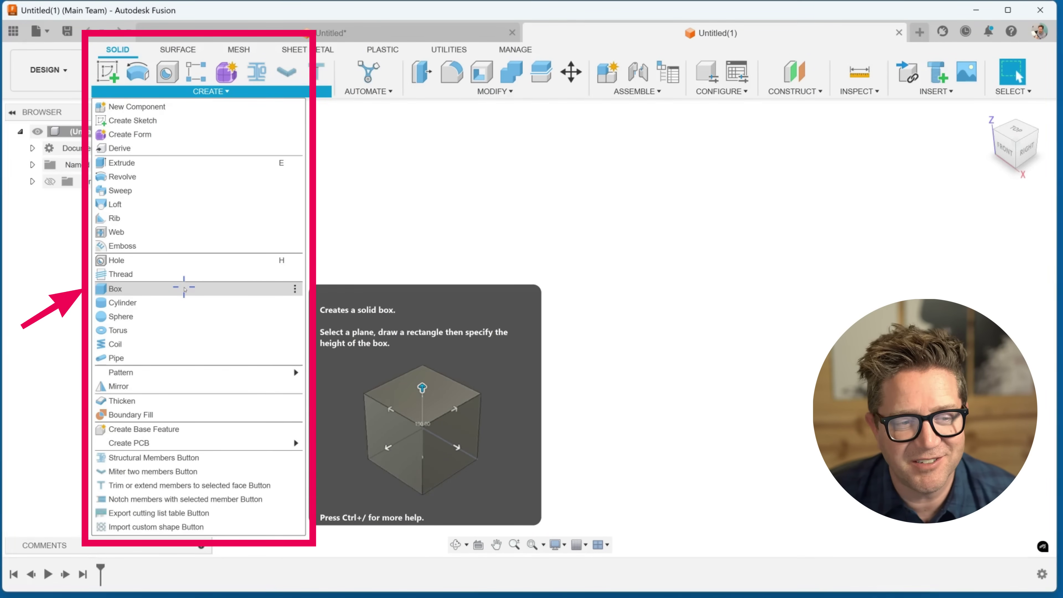
{"action": "left_click", "coordinate": [184, 288]}
{"action": "left_click", "coordinate": [557, 323]}
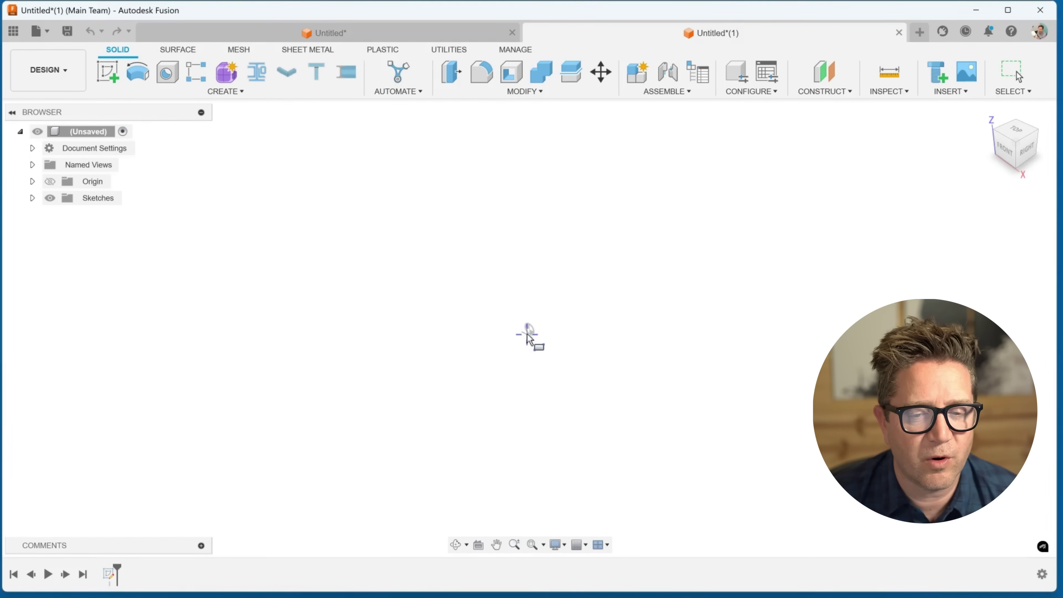
Step: Draw the box base from the origin and set rough sizes of about 130, 190 and 80 mm
{"action": "left_click", "coordinate": [530, 330]}
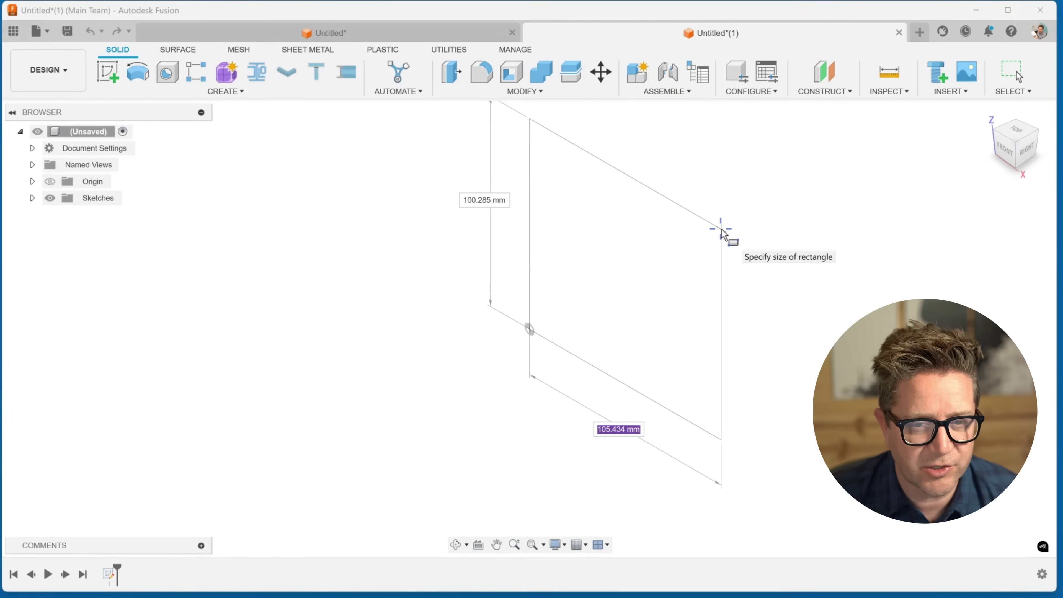
{"action": "left_click", "coordinate": [721, 229]}
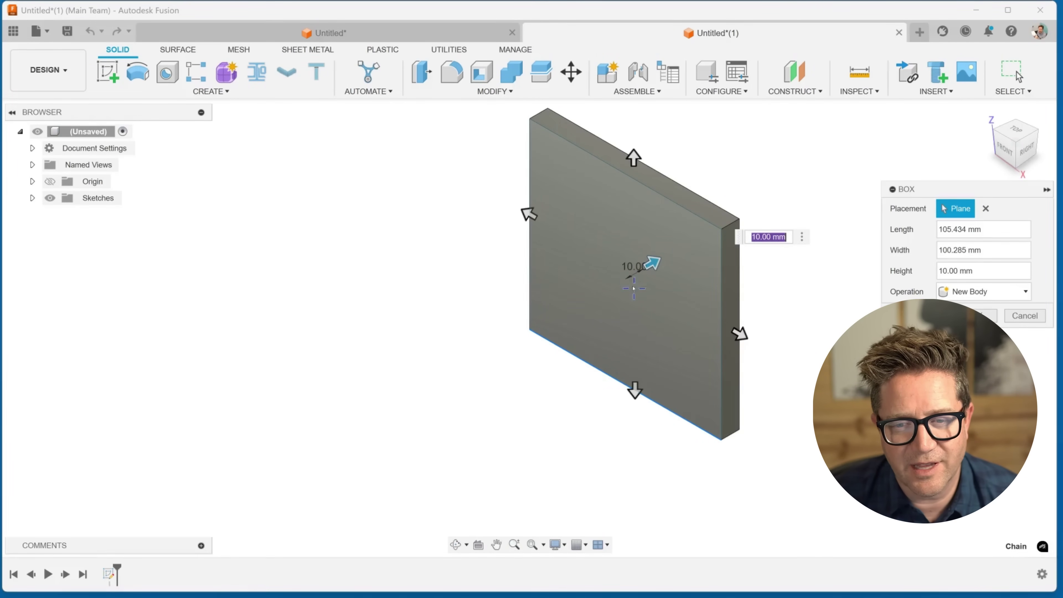
{"action": "type", "text": "60"}
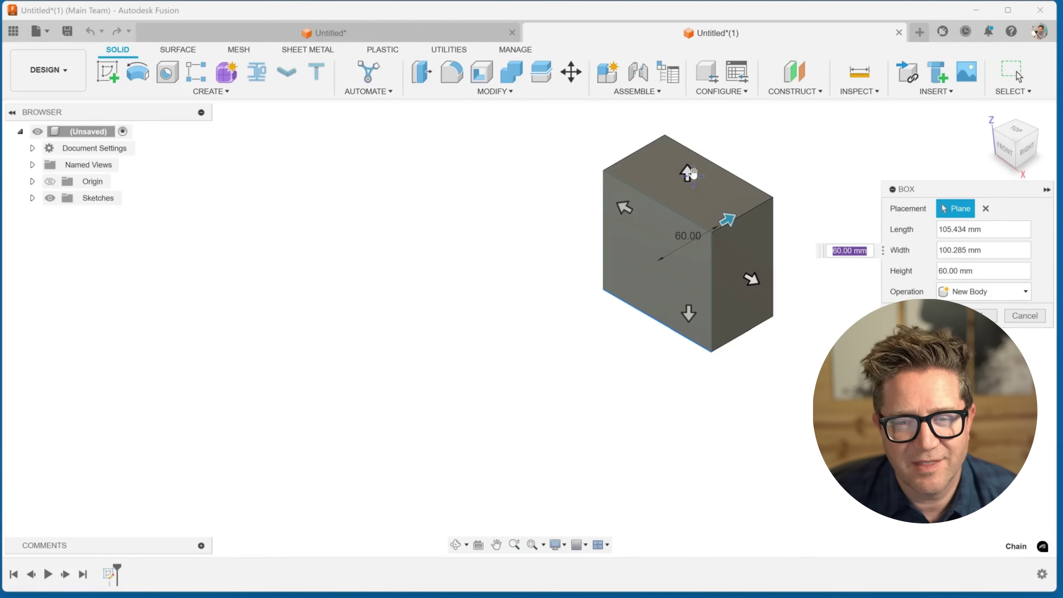
{"action": "left_click_drag", "start_coordinate": [686, 172], "coordinate": [686, 136]}
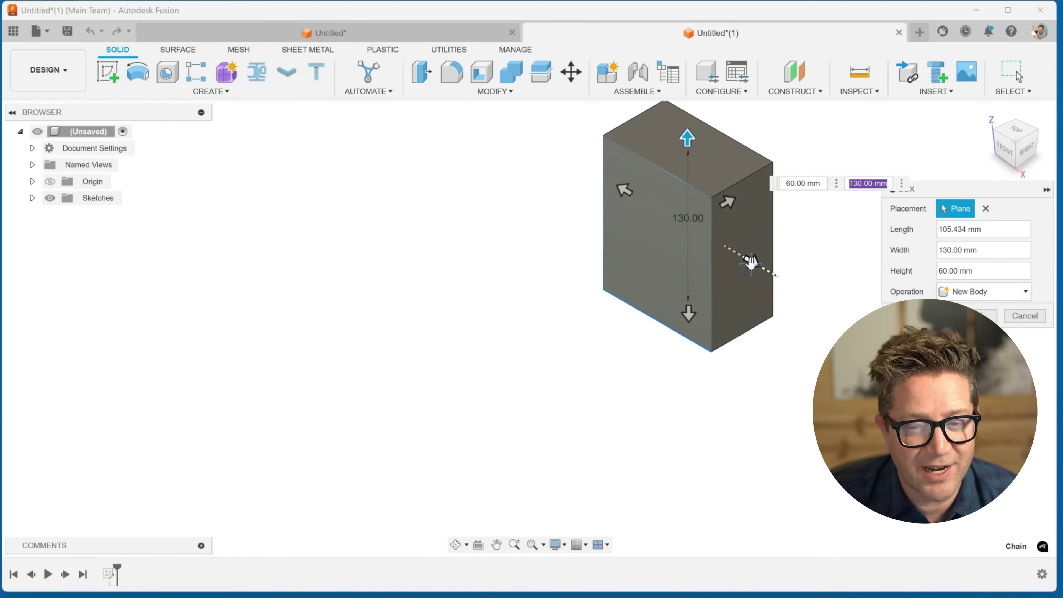
{"action": "left_click_drag", "start_coordinate": [750, 261], "coordinate": [827, 320]}
{"action": "left_click_drag", "start_coordinate": [776, 226], "coordinate": [800, 209]}
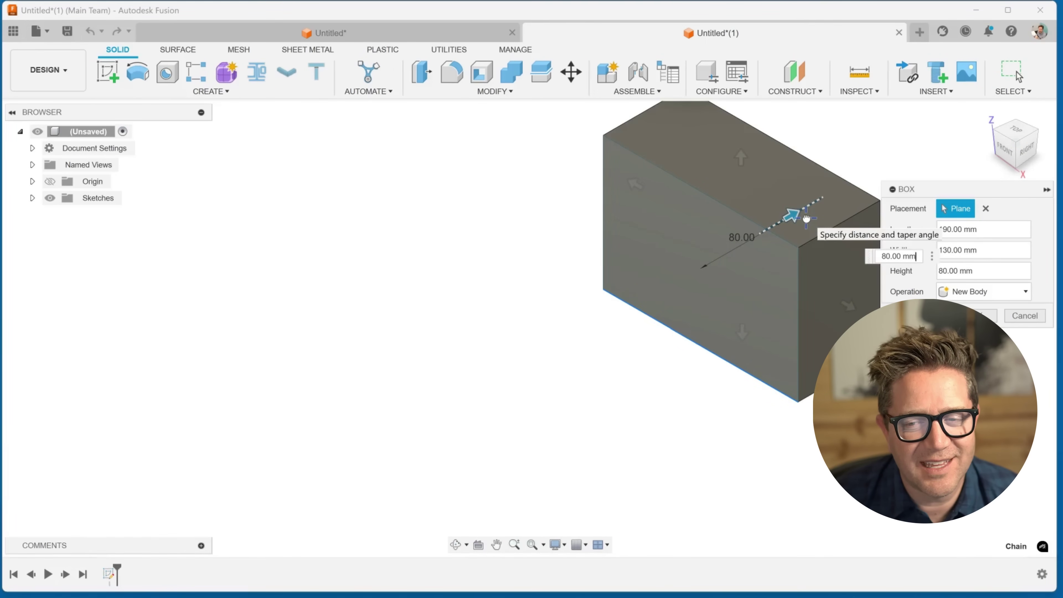
Step: Resize the box to 425 × 300 × 200 mm, keeping Operation as New Body
{"action": "scroll", "coordinate": [789, 214], "scroll_direction": "down", "scroll_amount": 2}
{"action": "middle_click_drag", "start_coordinate": [779, 213], "coordinate": [632, 278]}
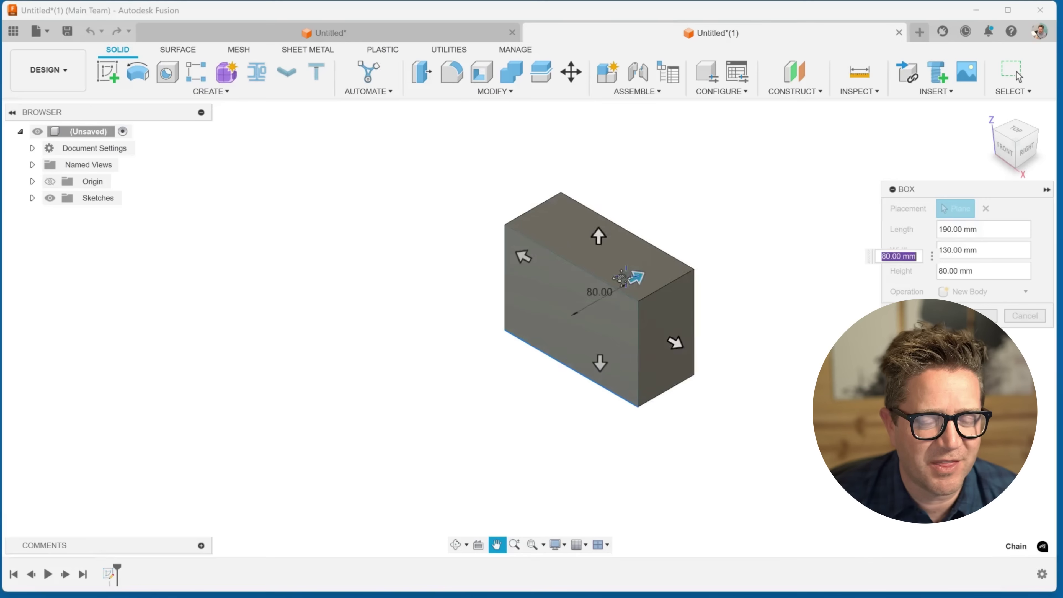
{"action": "scroll", "coordinate": [670, 260], "scroll_direction": "up", "scroll_amount": 3}
{"action": "left_click_drag", "start_coordinate": [622, 289], "coordinate": [752, 209]}
{"action": "scroll", "coordinate": [624, 248], "scroll_direction": "down", "scroll_amount": 2}
{"action": "left_click_drag", "start_coordinate": [560, 228], "coordinate": [462, 171]}
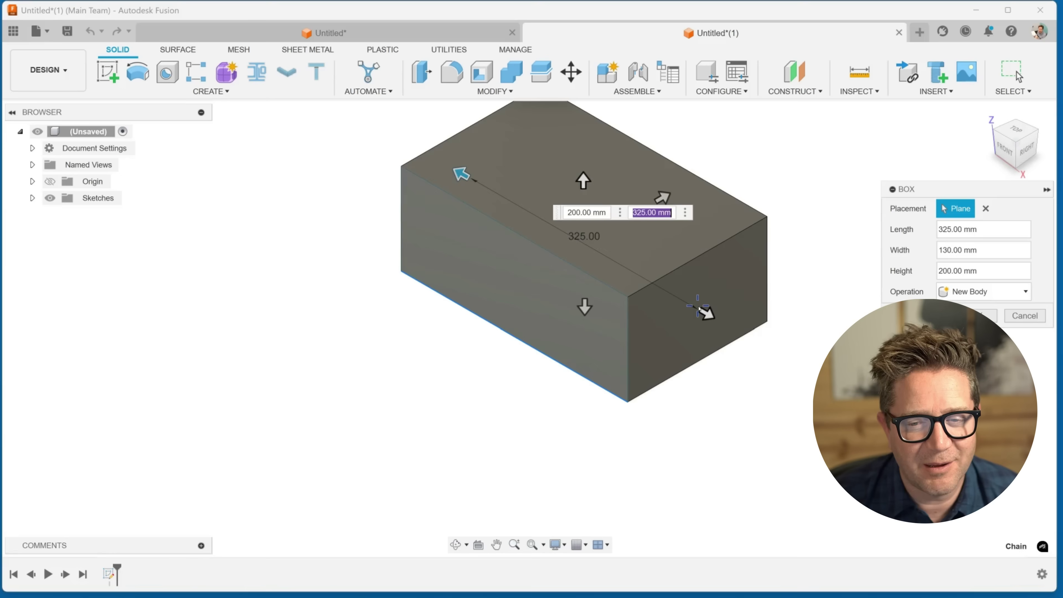
{"action": "left_click_drag", "start_coordinate": [619, 327], "coordinate": [620, 408]}
{"action": "scroll", "coordinate": [619, 409], "scroll_direction": "down", "scroll_amount": 1}
{"action": "scroll", "coordinate": [644, 313], "scroll_direction": "up", "scroll_amount": 1}
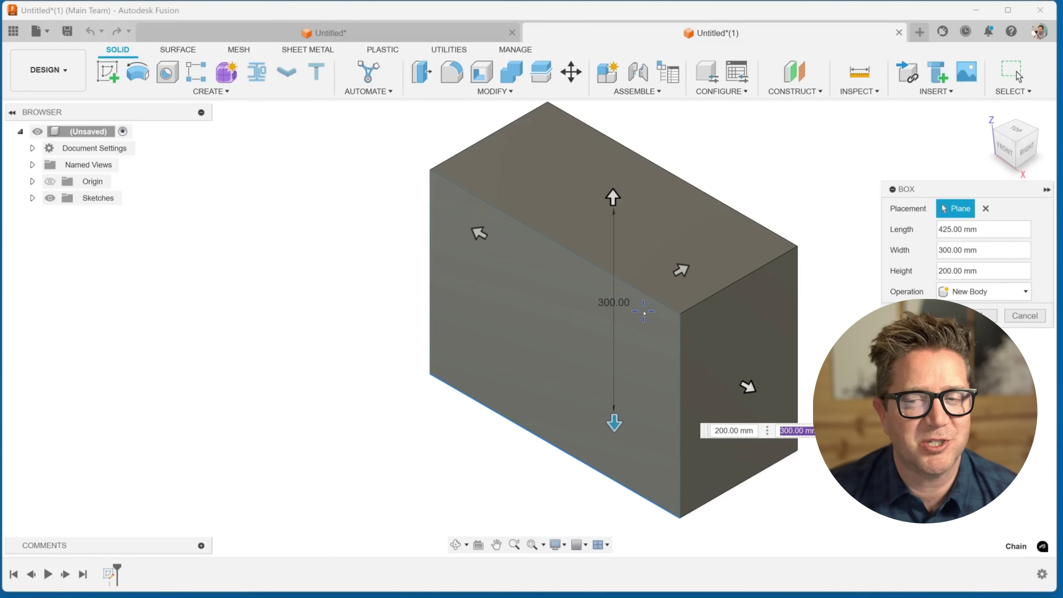
{"action": "left_click", "coordinate": [960, 293]}
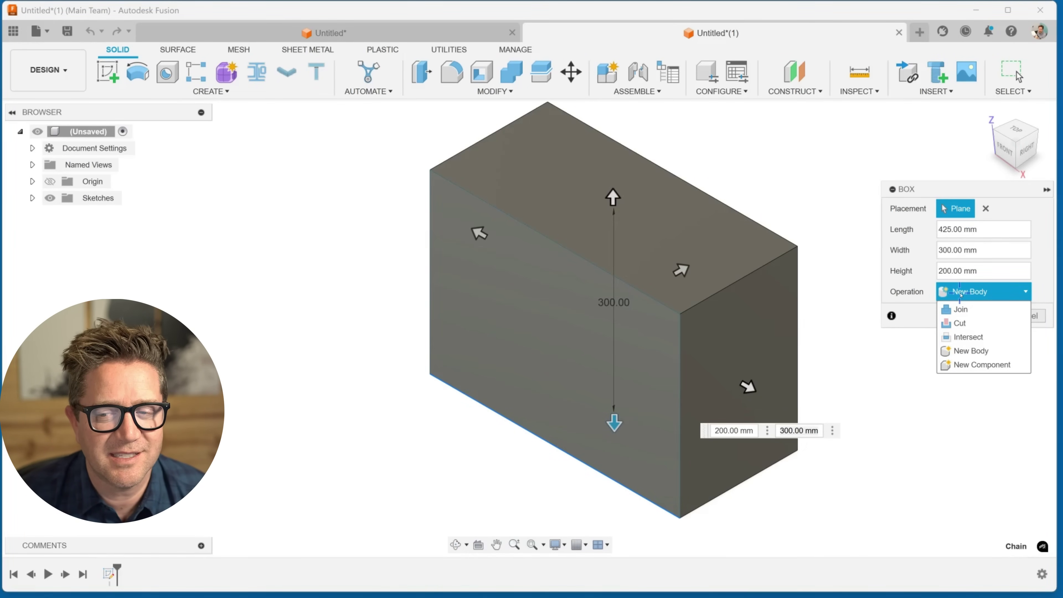
{"action": "left_click", "coordinate": [969, 351]}
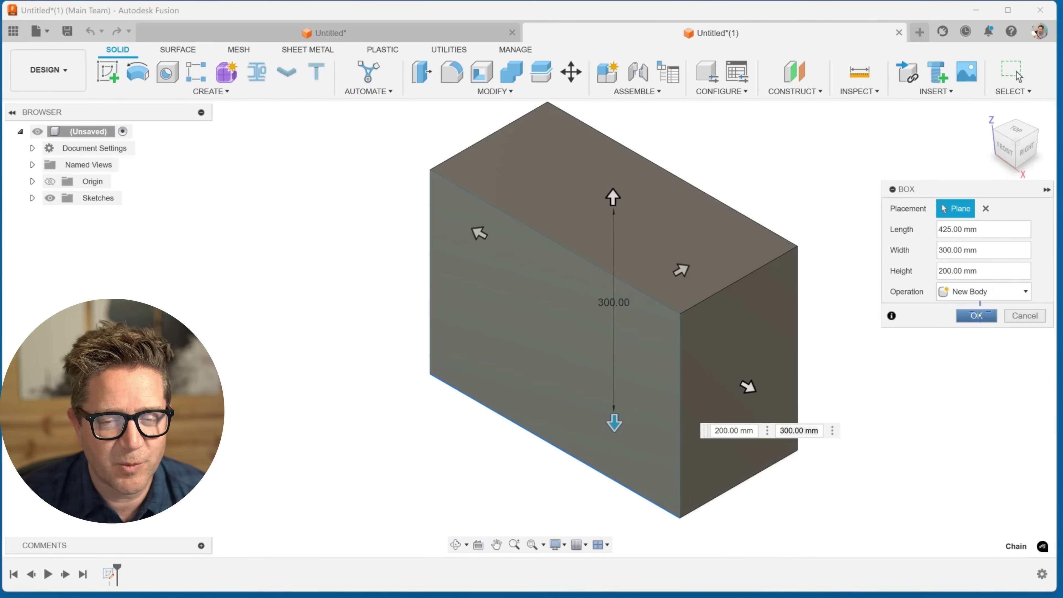
Step: Commit the box, then edit its feature to widen it from 300 to 375 mm
{"action": "left_click", "coordinate": [976, 316]}
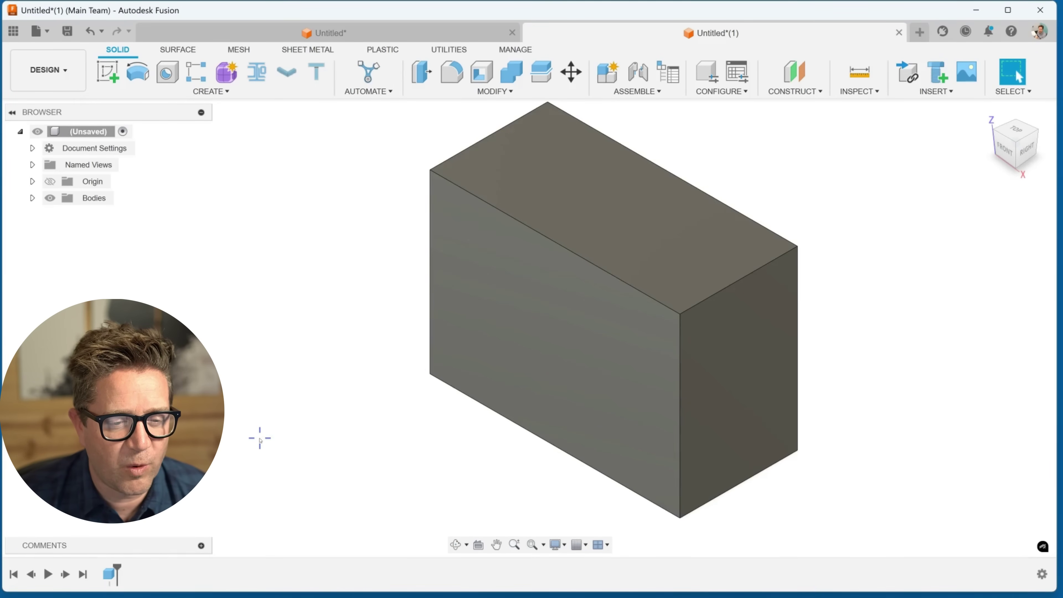
{"action": "left_click", "coordinate": [111, 574]}
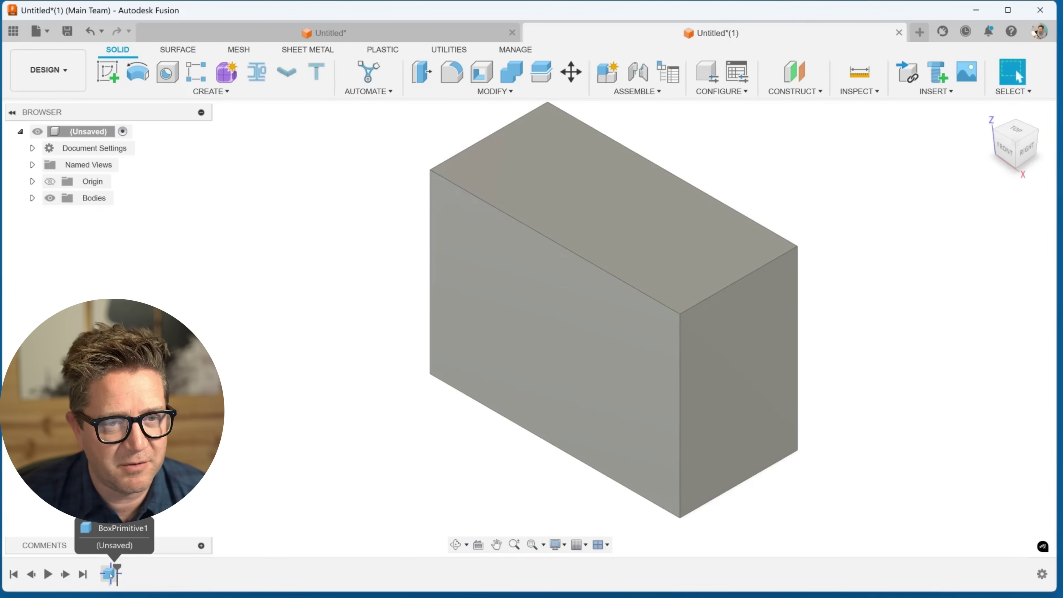
{"action": "right_click", "coordinate": [111, 574]}
{"action": "left_click", "coordinate": [158, 420]}
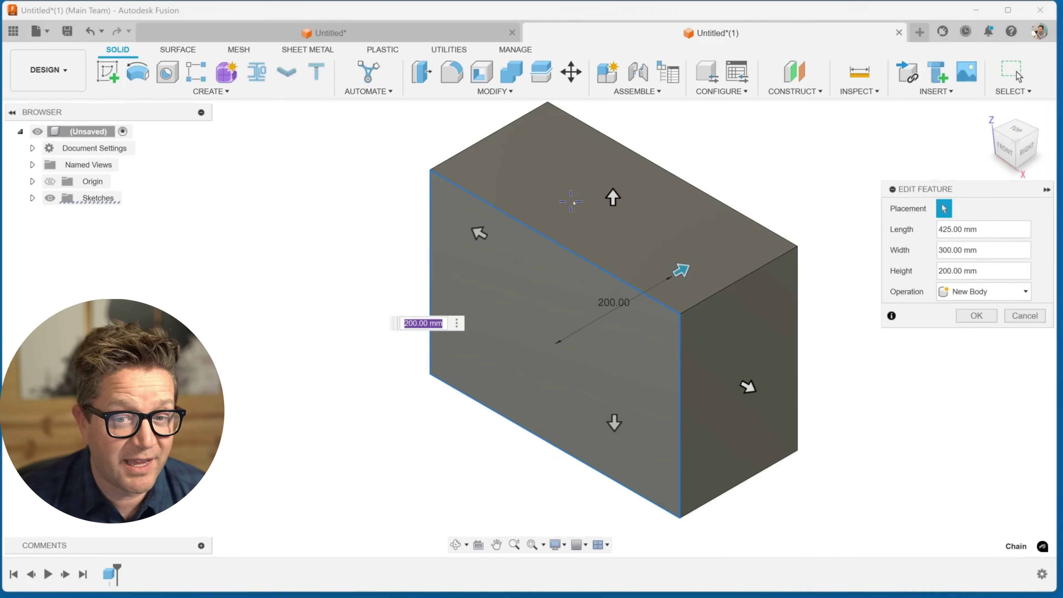
{"action": "left_click_drag", "start_coordinate": [612, 197], "coordinate": [614, 148]}
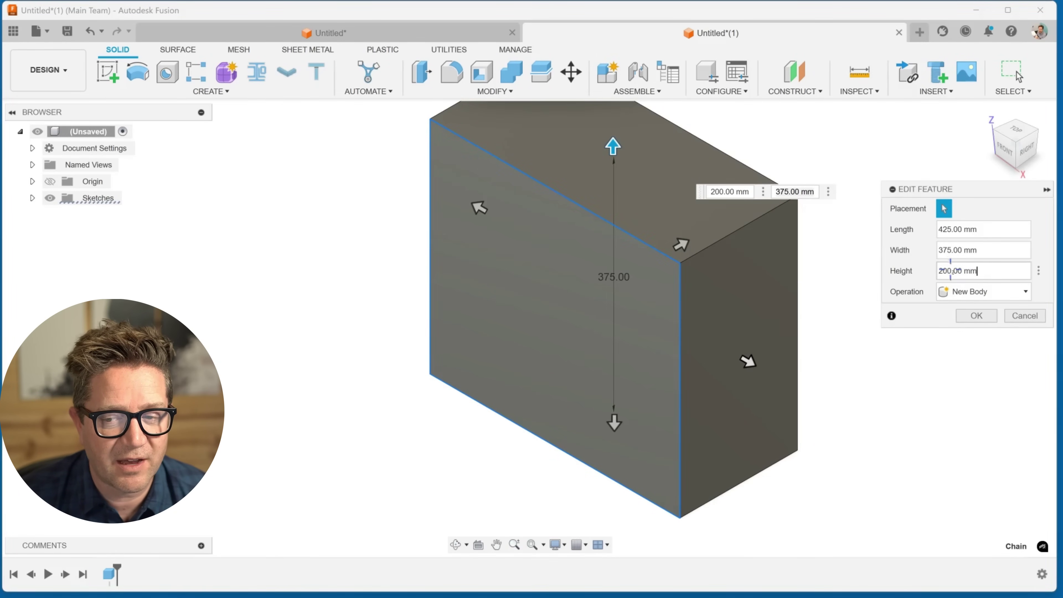
{"action": "left_click", "coordinate": [969, 315]}
{"action": "scroll", "coordinate": [635, 283], "scroll_direction": "down", "scroll_amount": 3}
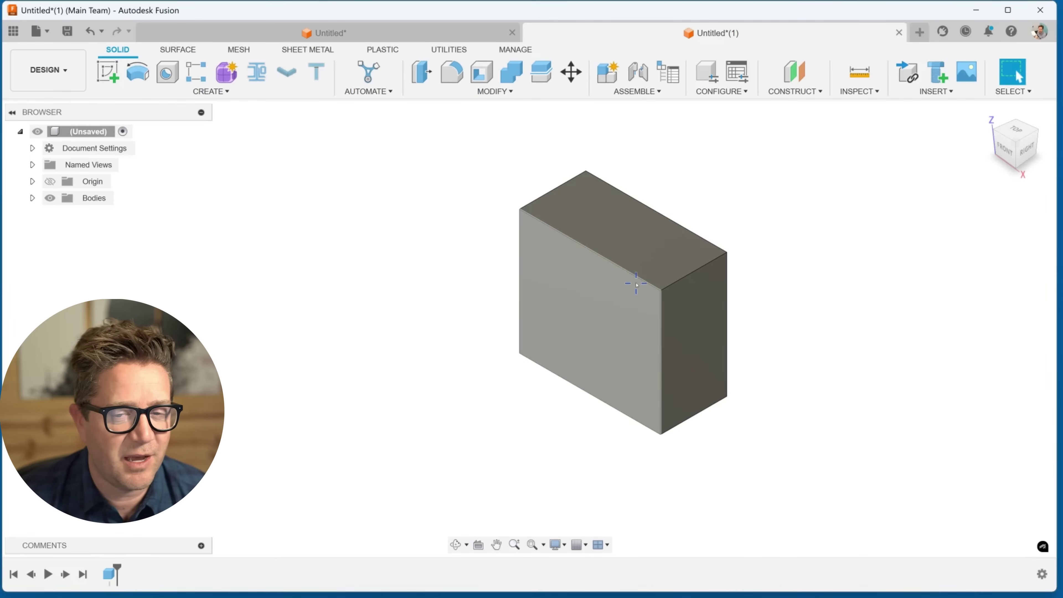
{"action": "left_click", "coordinate": [210, 92]}
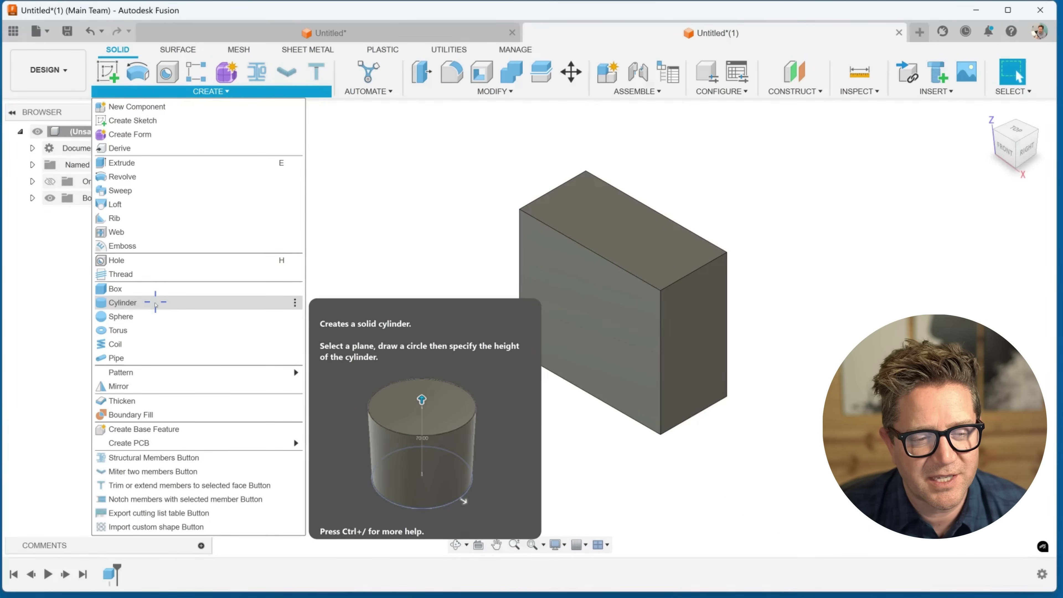
Step: Add a 267.134 mm cylinder on the box's front face, extending 350 mm and joined
{"action": "left_click", "coordinate": [155, 302]}
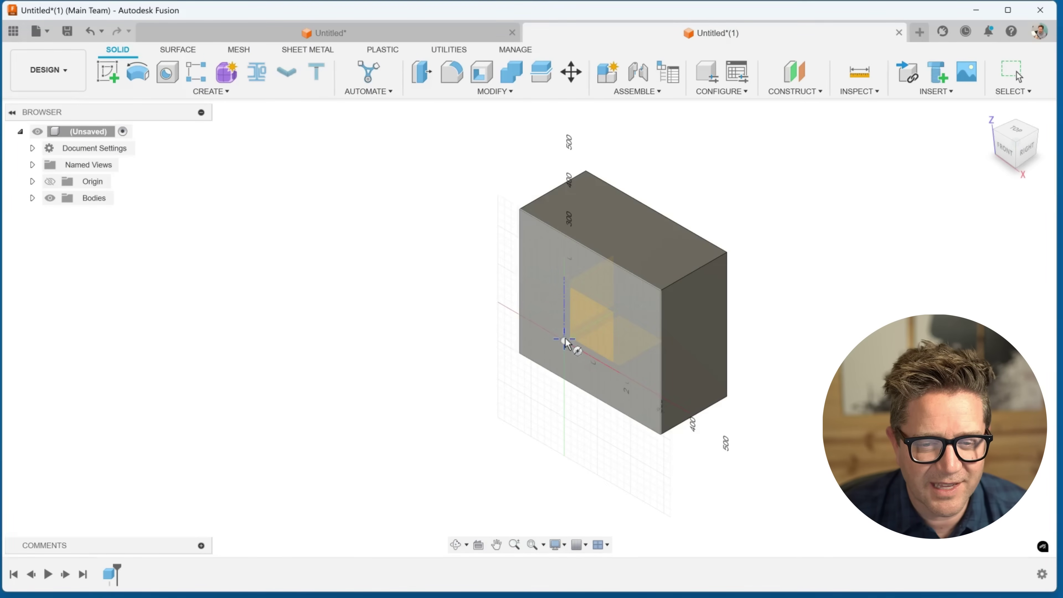
{"action": "left_click", "coordinate": [577, 329]}
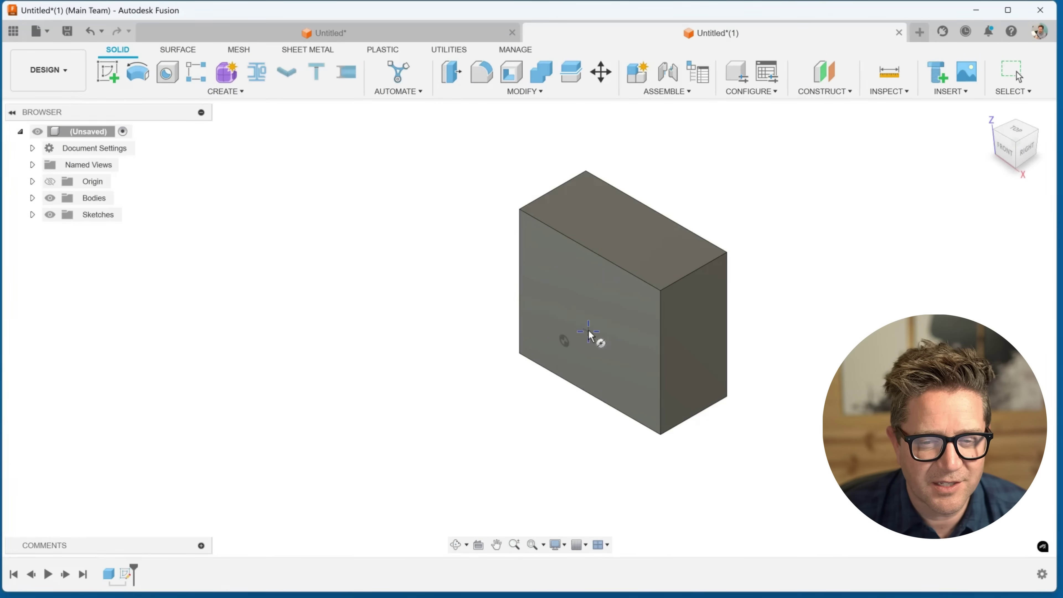
{"action": "left_click", "coordinate": [589, 335]}
{"action": "scroll", "coordinate": [592, 327], "scroll_direction": "up", "scroll_amount": 4}
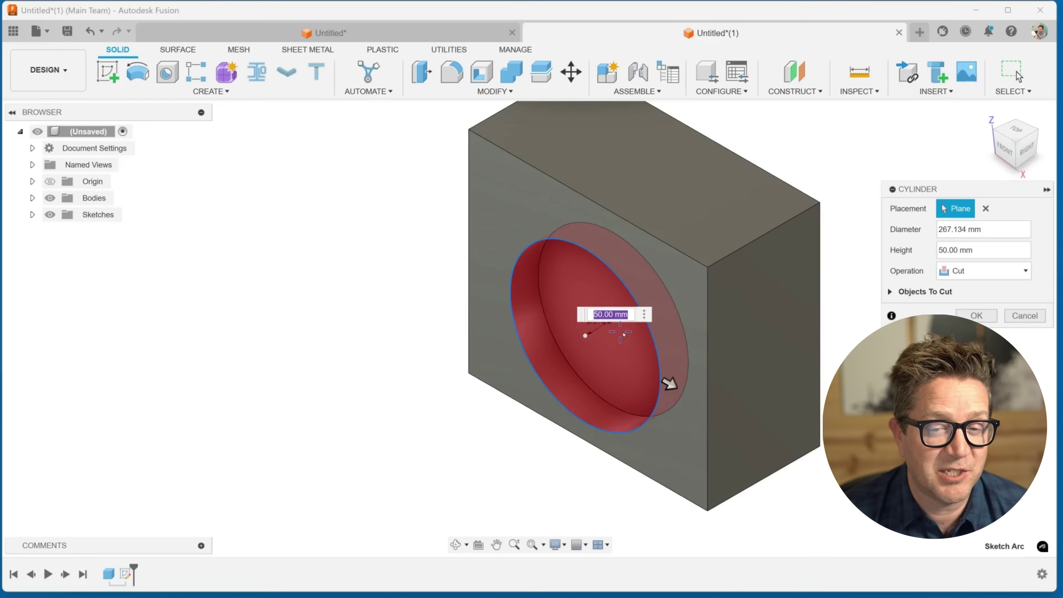
{"action": "type", "text": "240"}
{"action": "key", "text": "Return"}
{"action": "scroll", "coordinate": [791, 187], "scroll_direction": "down", "scroll_amount": 5}
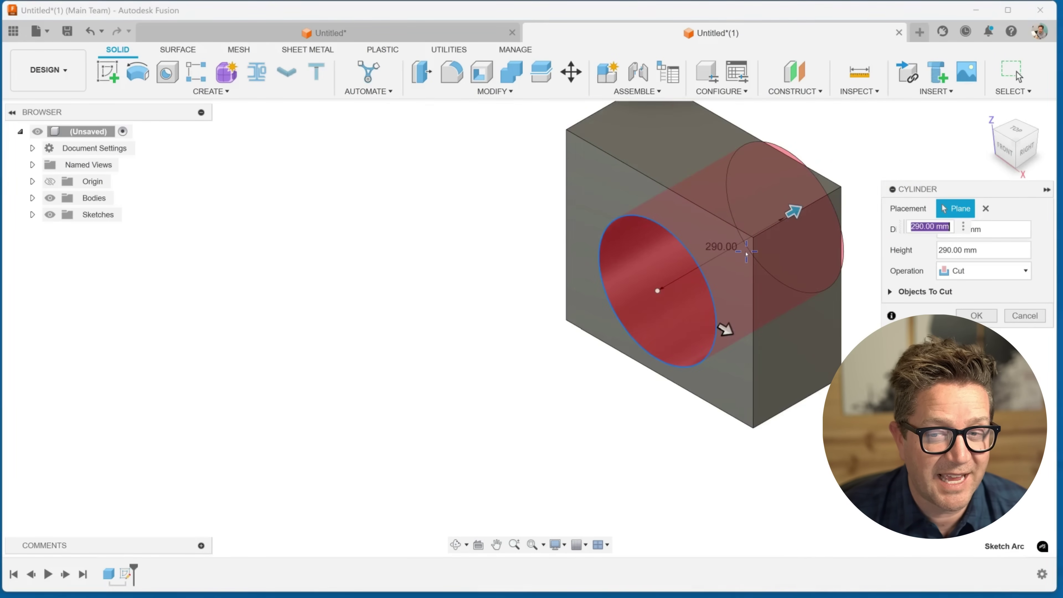
{"action": "left_click_drag", "start_coordinate": [730, 308], "coordinate": [578, 347]}
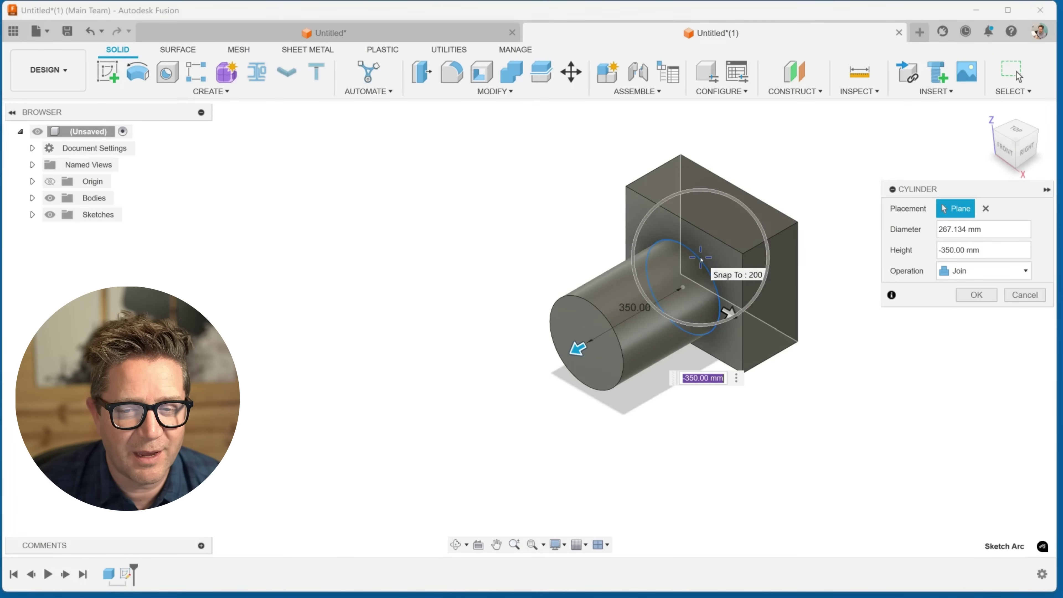
{"action": "left_click", "coordinate": [977, 295]}
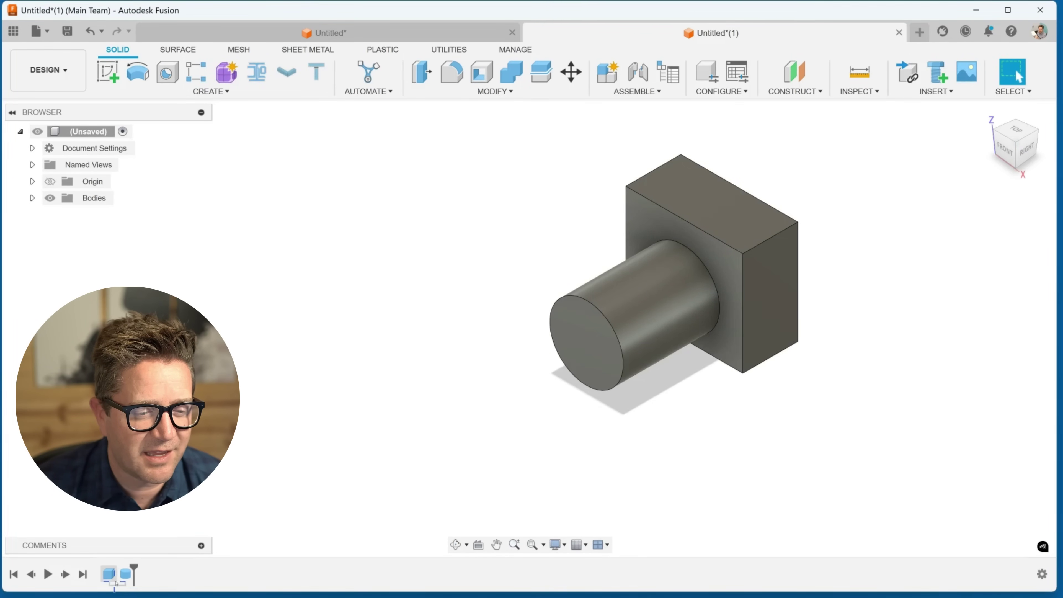
Step: Edit the cylinder feature to a 250 mm diameter and 450 mm length
{"action": "right_click", "coordinate": [125, 573]}
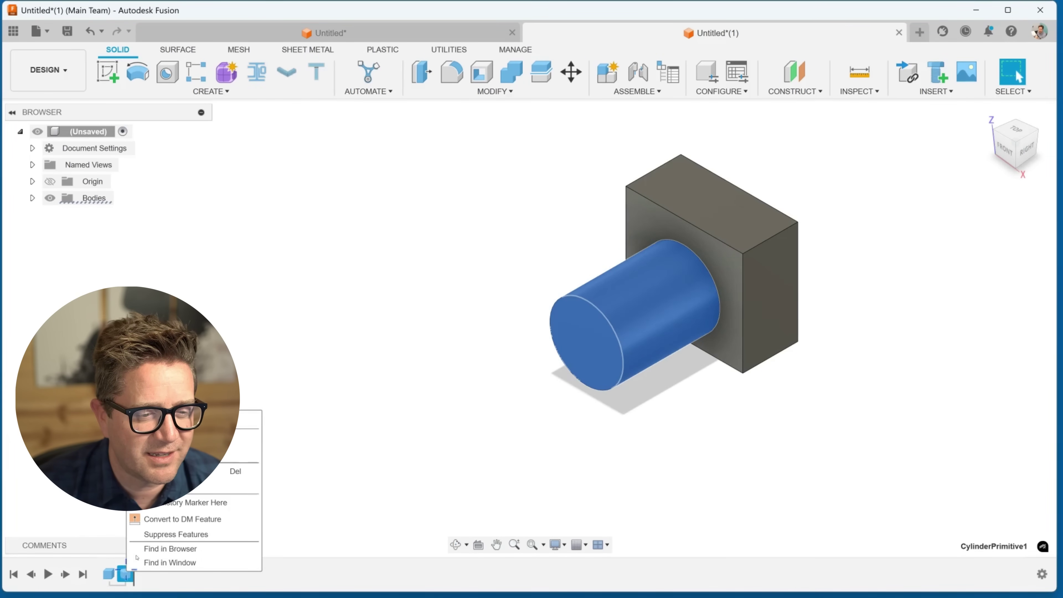
{"action": "left_click", "coordinate": [192, 436]}
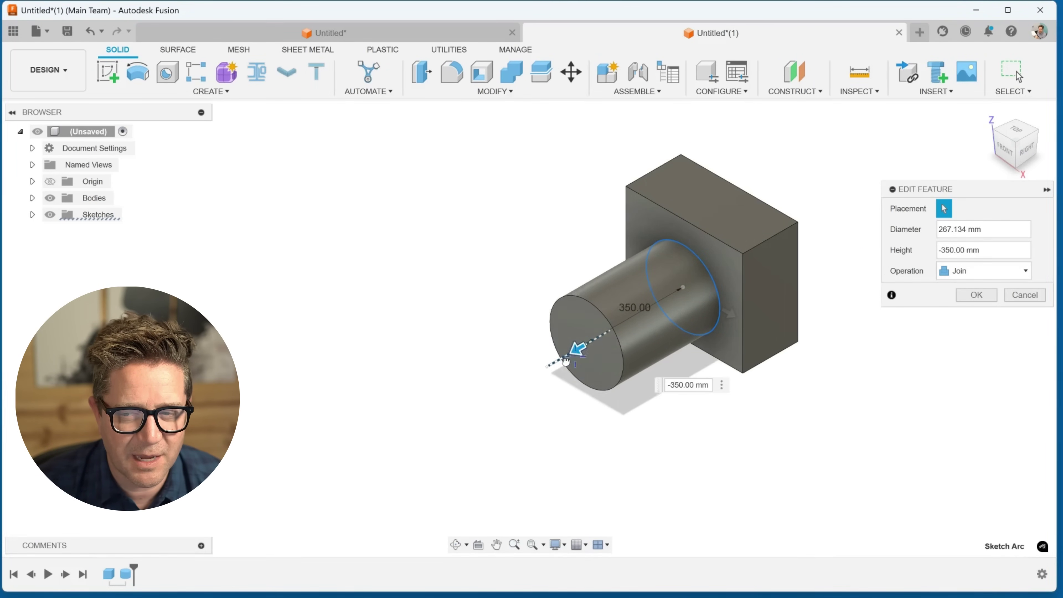
{"action": "left_click_drag", "start_coordinate": [565, 362], "coordinate": [556, 367]}
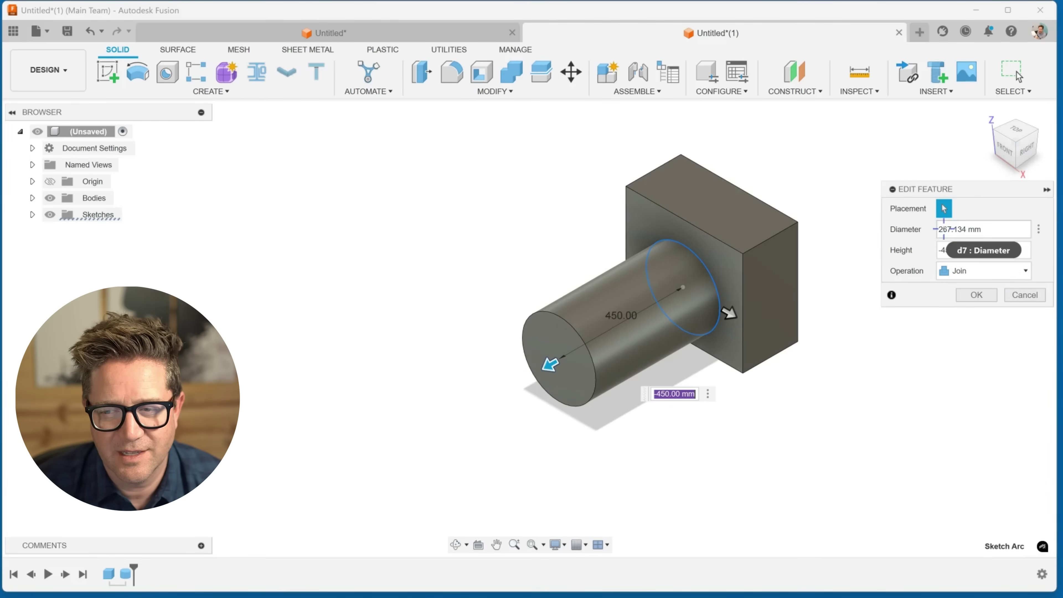
{"action": "left_click", "coordinate": [949, 229]}
{"action": "mouse_move", "coordinate": [730, 316]}
{"action": "left_mouse_down"}
{"action": "mouse_move", "coordinate": [750, 325]}
{"action": "mouse_move", "coordinate": [721, 304]}
{"action": "mouse_move", "coordinate": [733, 305]}
{"action": "left_mouse_up"}
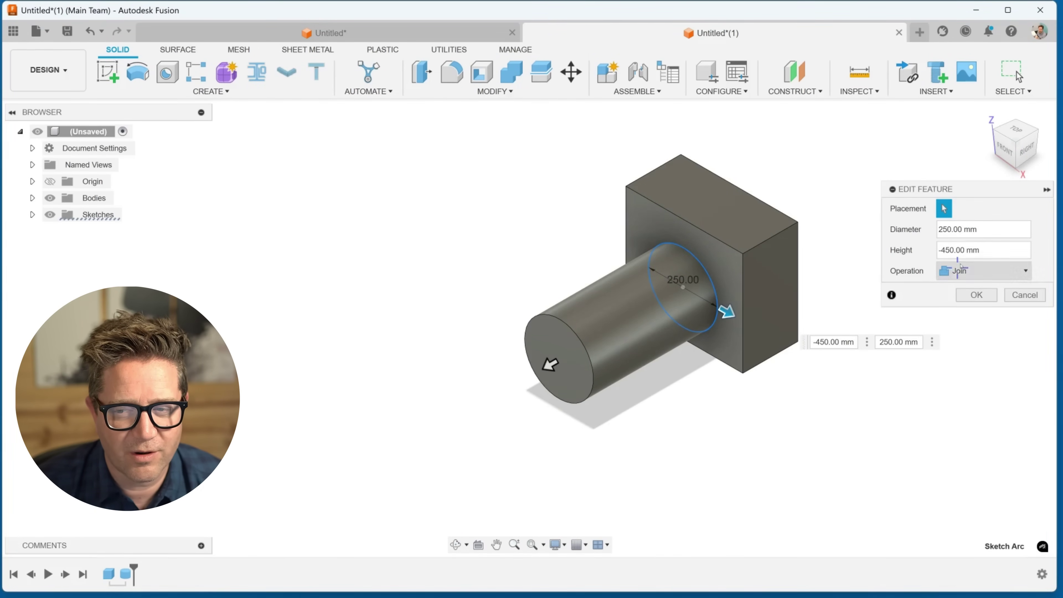
{"action": "left_click", "coordinate": [962, 229]}
{"action": "key", "text": "Return"}
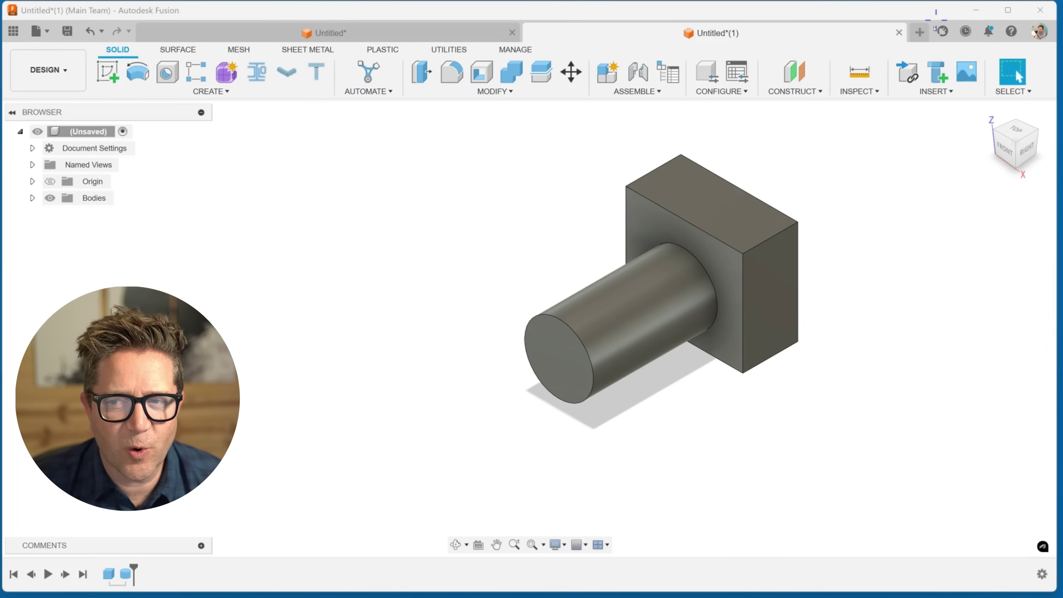
Step: In a new design, create a 140 mm sphere centred at the origin
{"action": "left_click", "coordinate": [919, 32]}
{"action": "left_click", "coordinate": [170, 92]}
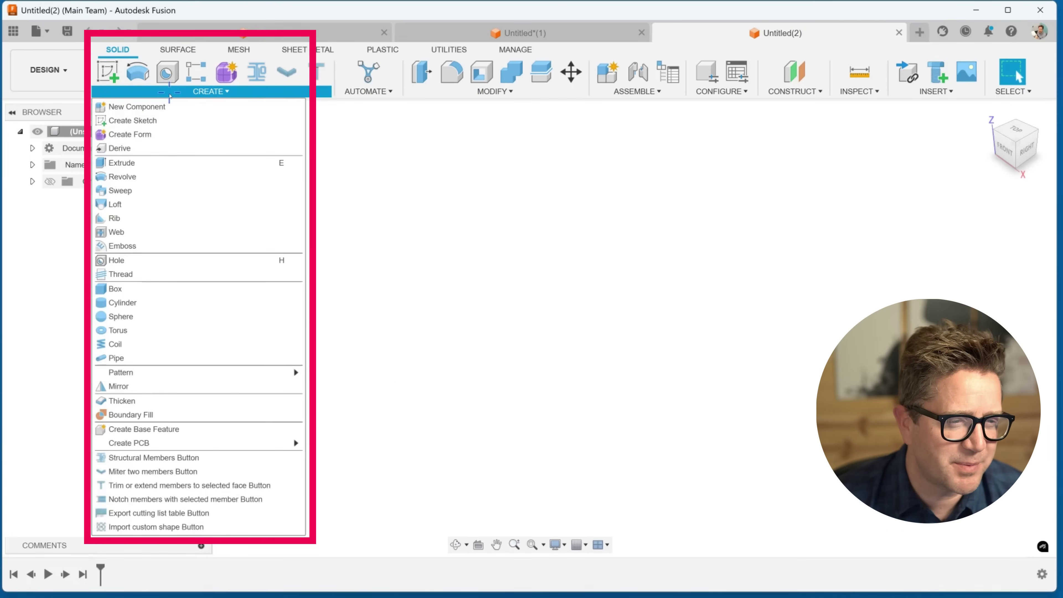
{"action": "left_click", "coordinate": [126, 316]}
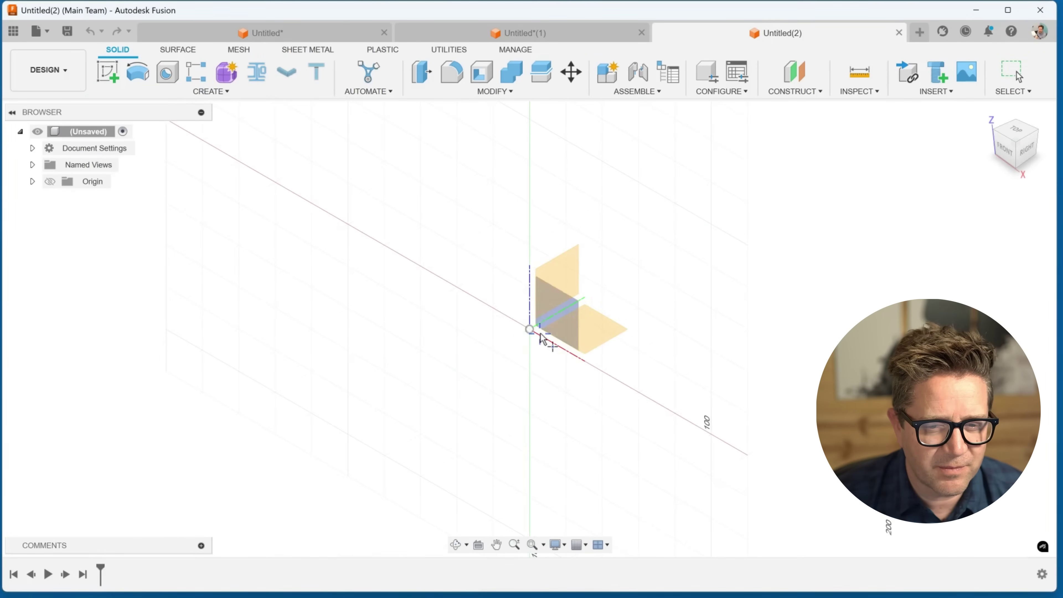
{"action": "left_click", "coordinate": [548, 341]}
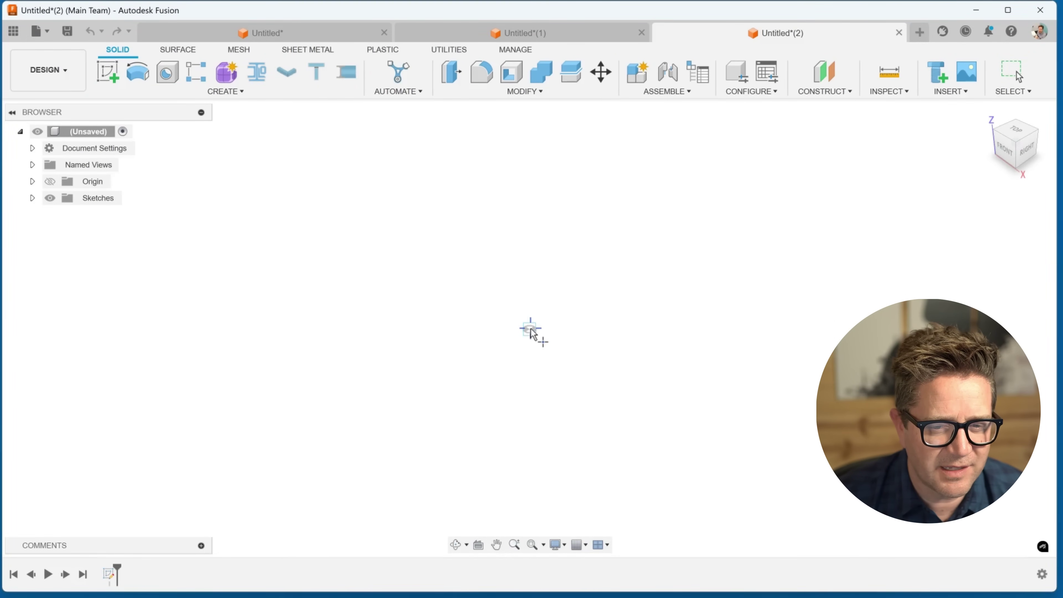
{"action": "left_click", "coordinate": [530, 329]}
{"action": "left_click_drag", "start_coordinate": [528, 276], "coordinate": [527, 200]}
{"action": "left_click", "coordinate": [976, 274]}
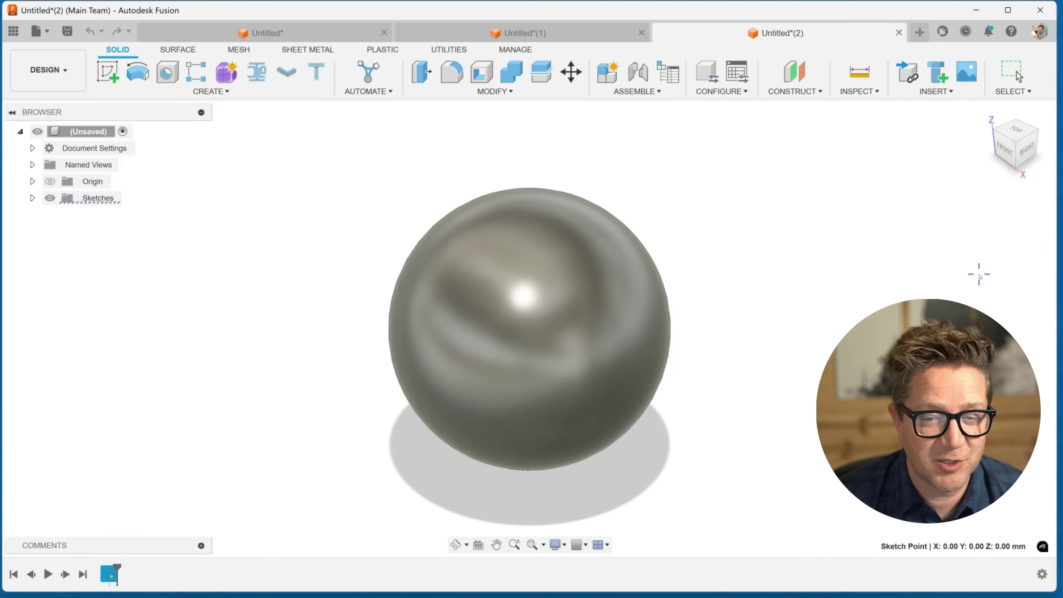
{"action": "scroll", "coordinate": [703, 289], "scroll_direction": "down", "scroll_amount": 4}
{"action": "left_click", "coordinate": [166, 96]}
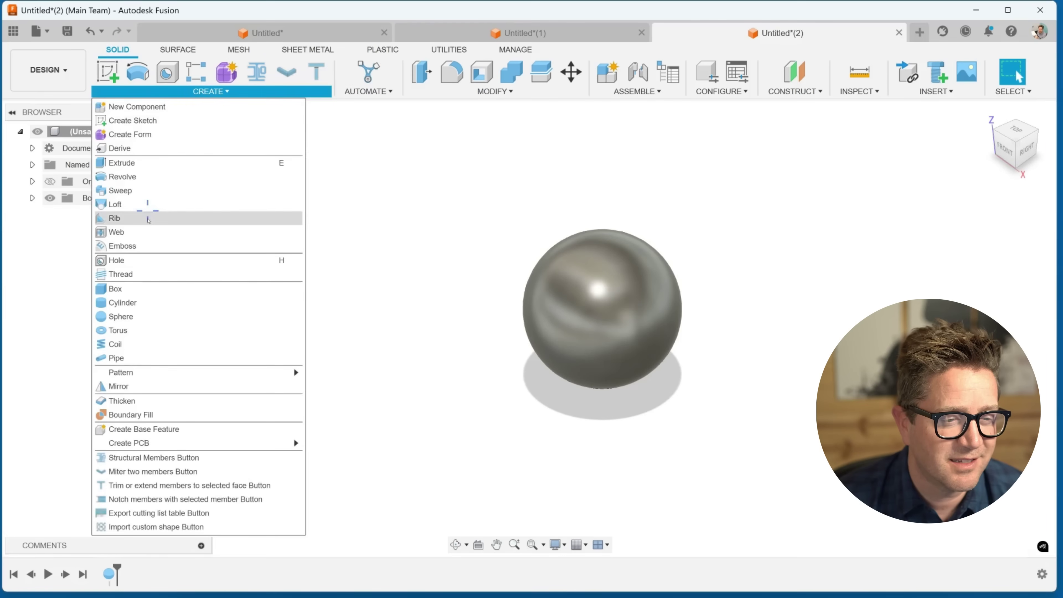
Step: Start a torus centred on the sphere, with a 380 mm inner diameter and 70 mm tube
{"action": "left_click", "coordinate": [137, 331]}
{"action": "left_click", "coordinate": [623, 310]}
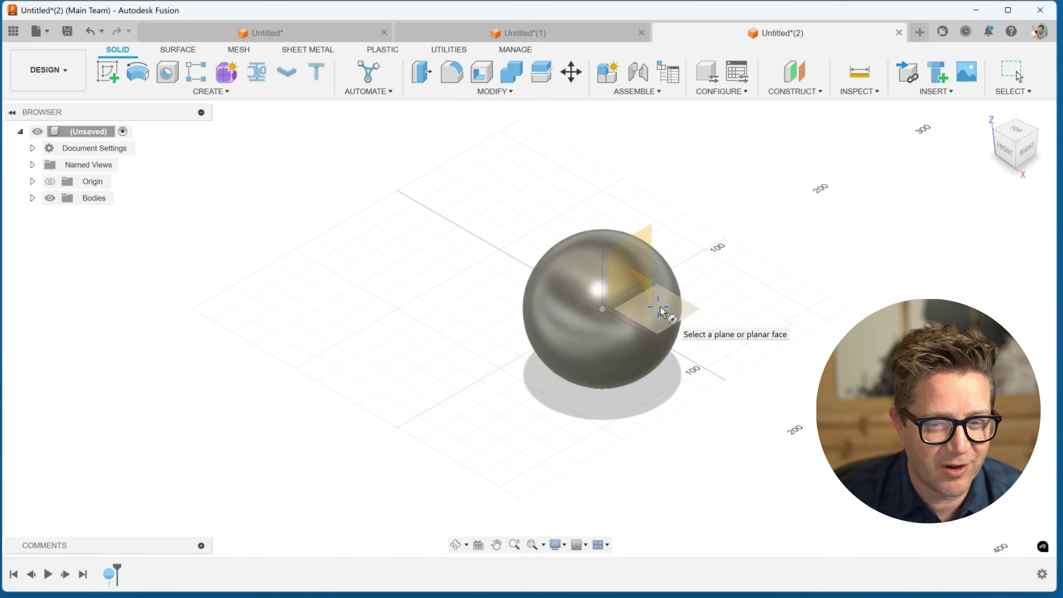
{"action": "left_click", "coordinate": [661, 307]}
{"action": "left_click", "coordinate": [601, 309]}
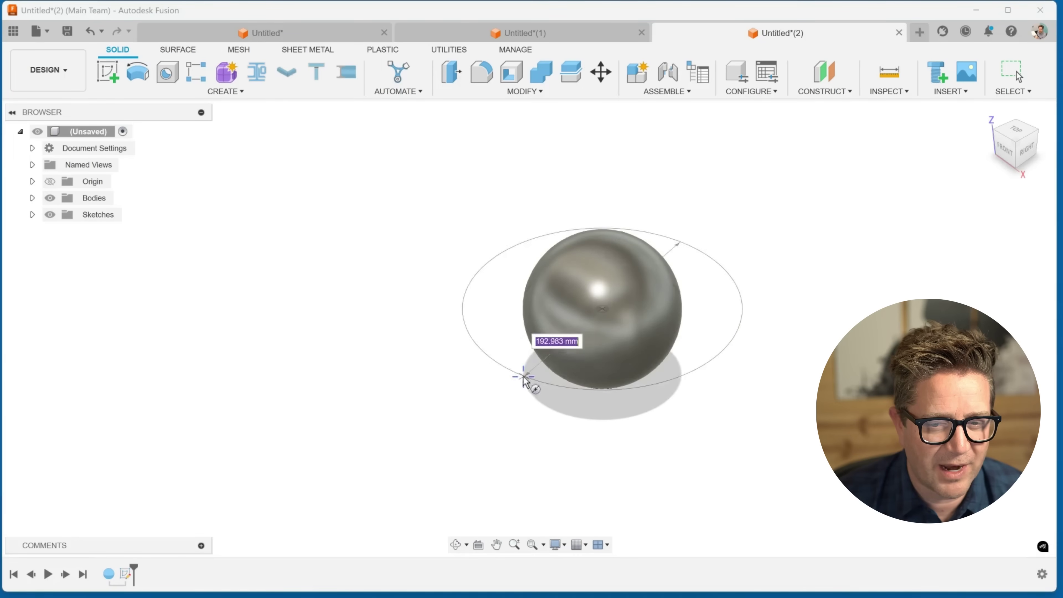
{"action": "left_click", "coordinate": [484, 411]}
{"action": "type", "text": "410"}
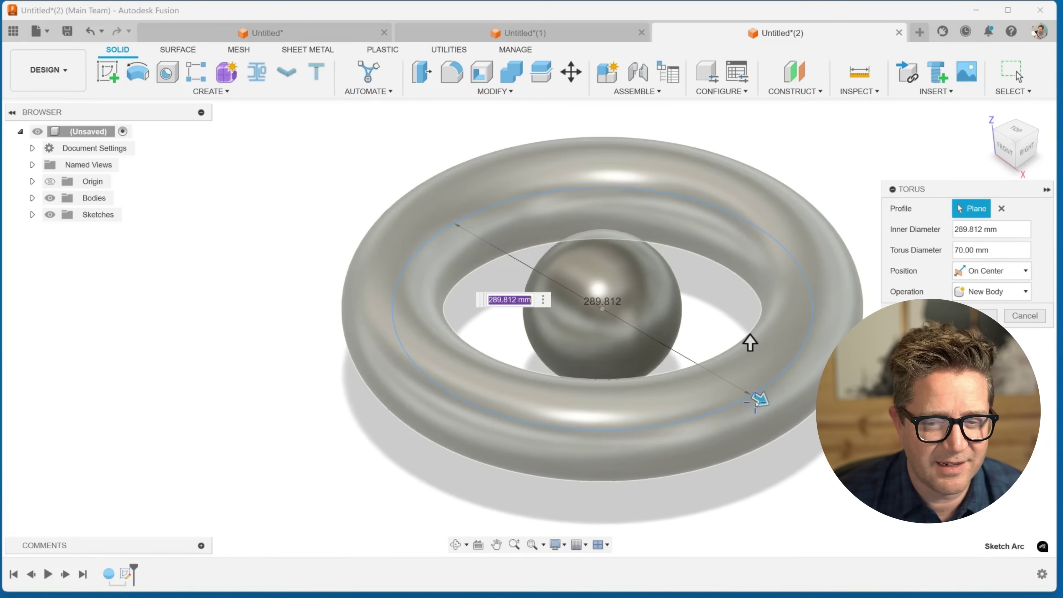
{"action": "key", "text": "Return"}
{"action": "mouse_move", "coordinate": [816, 433]}
{"action": "left_mouse_down"}
{"action": "mouse_move", "coordinate": [707, 368]}
{"action": "mouse_move", "coordinate": [807, 422]}
{"action": "mouse_move", "coordinate": [736, 399]}
{"action": "mouse_move", "coordinate": [837, 446]}
{"action": "mouse_move", "coordinate": [799, 428]}
{"action": "mouse_move", "coordinate": [808, 427]}
{"action": "left_mouse_up"}
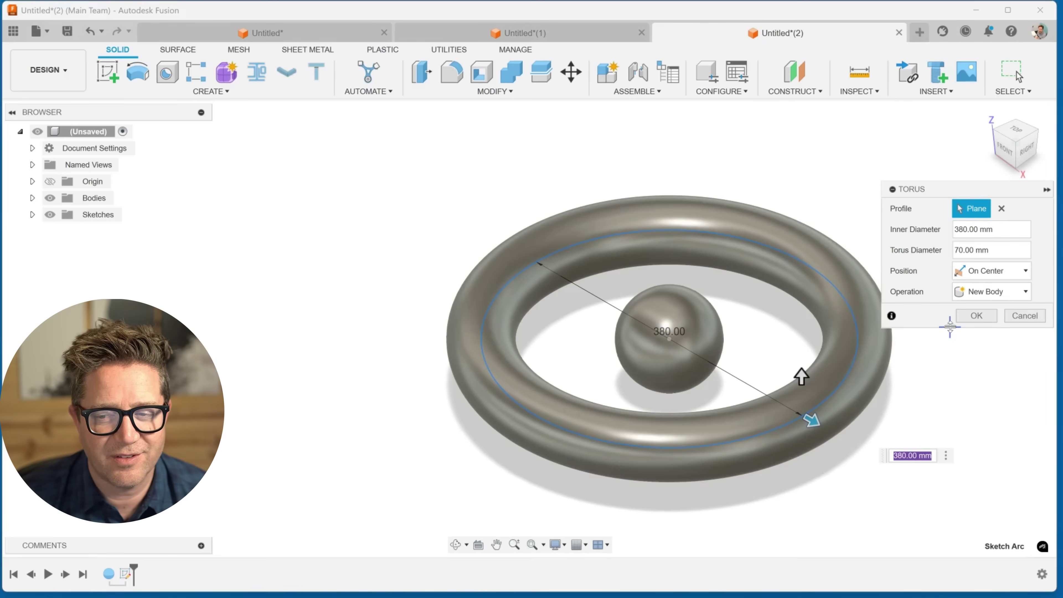
{"action": "scroll", "coordinate": [705, 240], "scroll_direction": "down", "scroll_amount": 3}
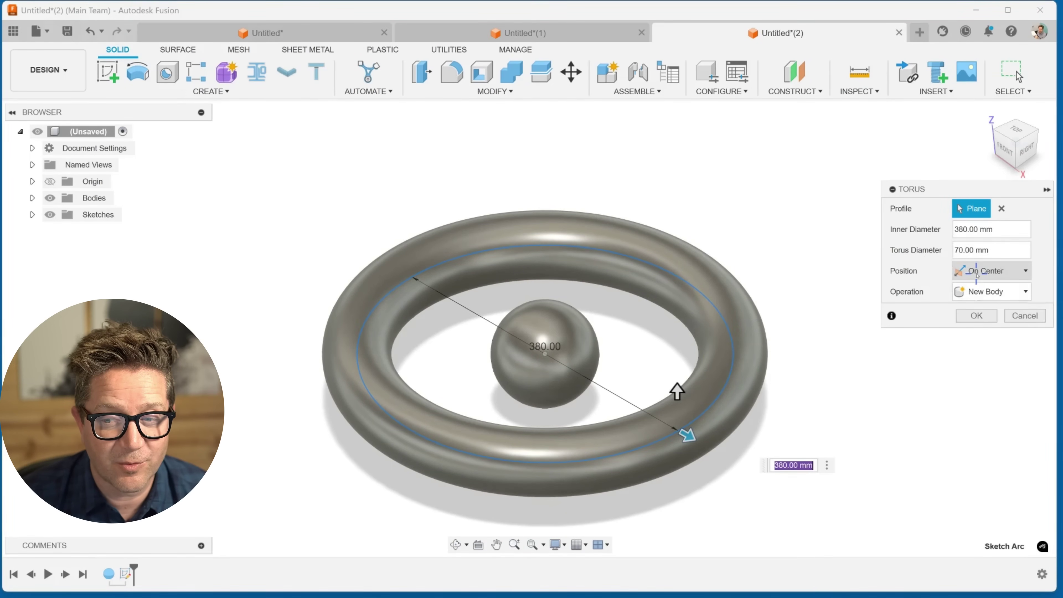
Step: Switch the torus Position to Inside, then to Outside
{"action": "left_click", "coordinate": [977, 275]}
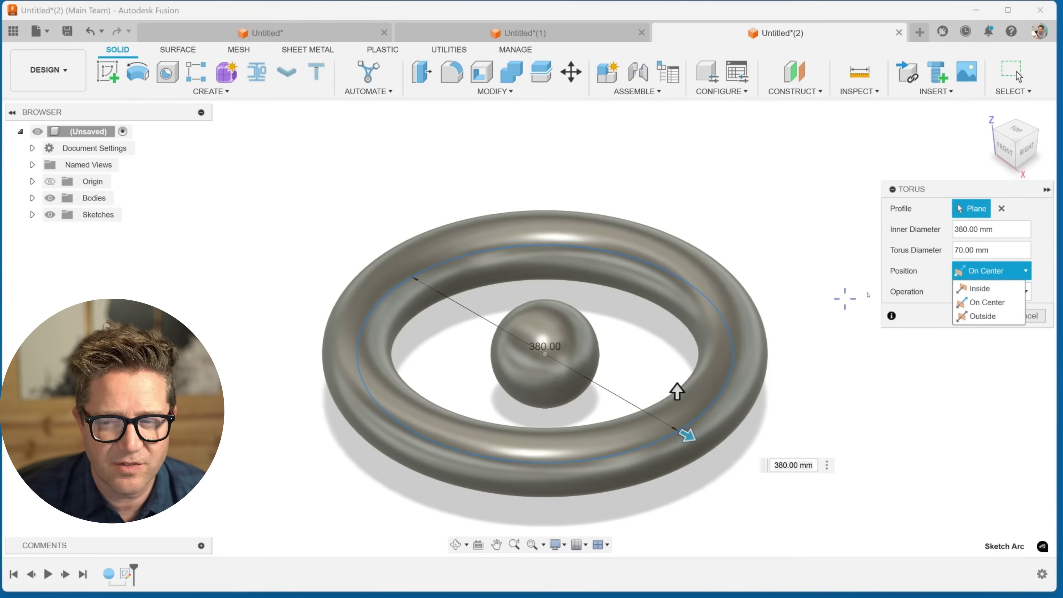
{"action": "left_click", "coordinate": [970, 288]}
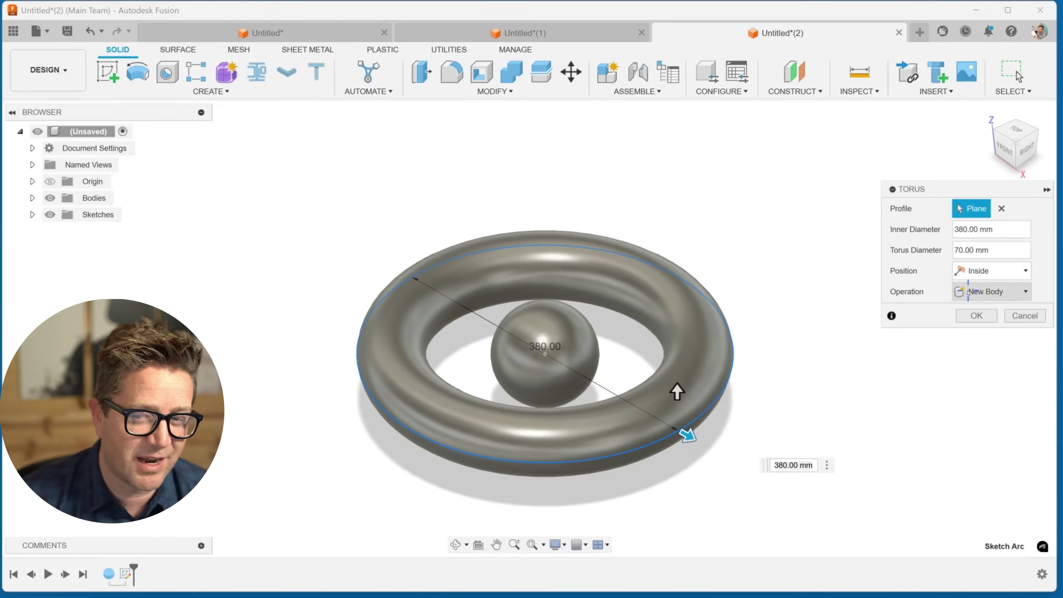
{"action": "left_click", "coordinate": [979, 271]}
{"action": "left_click", "coordinate": [977, 314]}
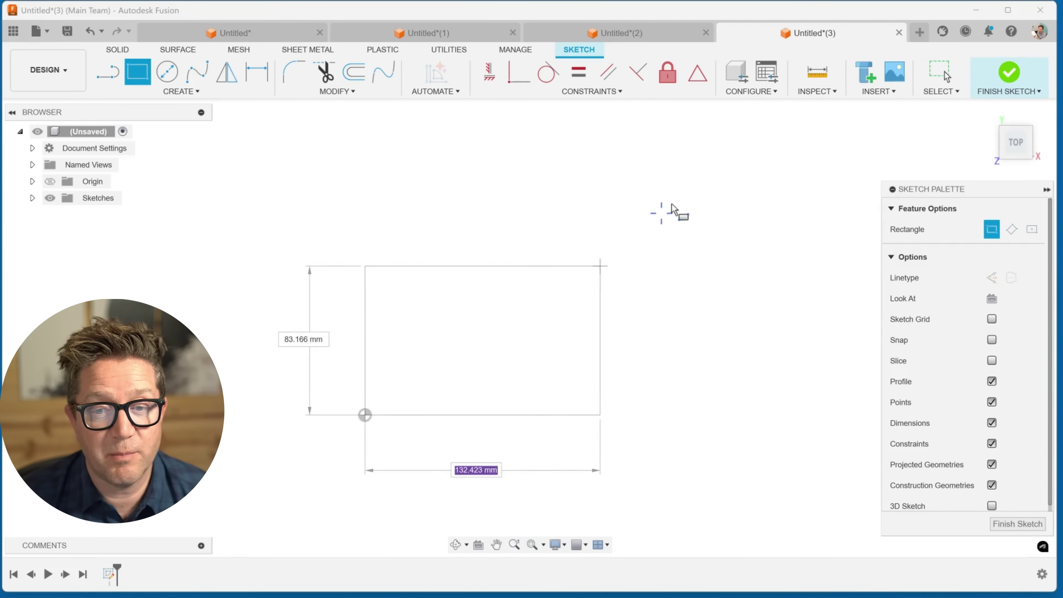
Step: Complete the rectangle, view it in 3D, and finish the sketch
{"action": "left_click", "coordinate": [726, 154]}
{"action": "key", "text": "Escape"}
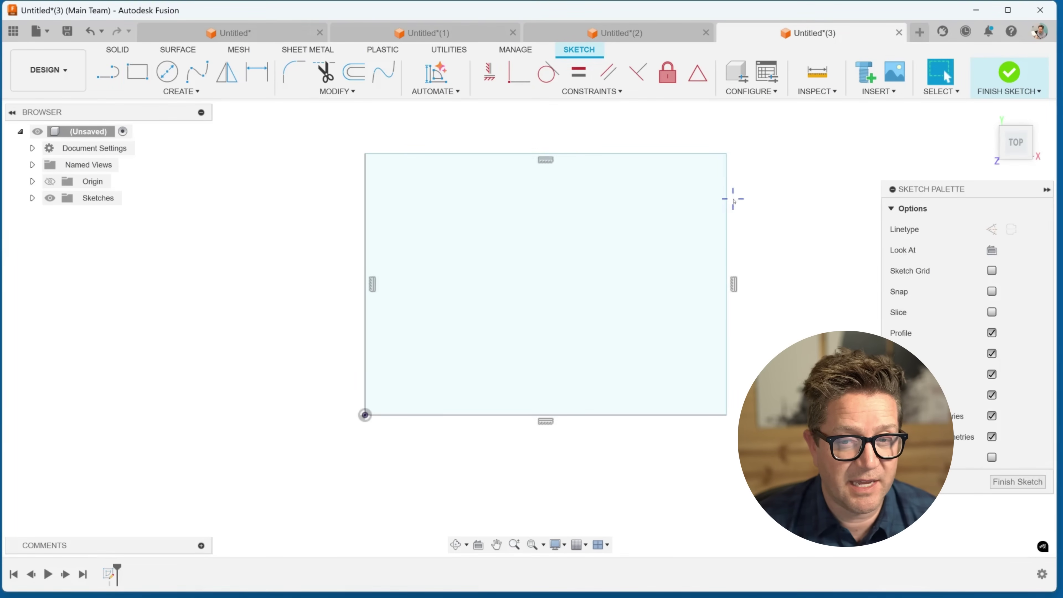
{"action": "middle_click_drag", "start_coordinate": [687, 230], "coordinate": [651, 241], "text": "shift"}
{"action": "left_click", "coordinate": [1009, 72]}
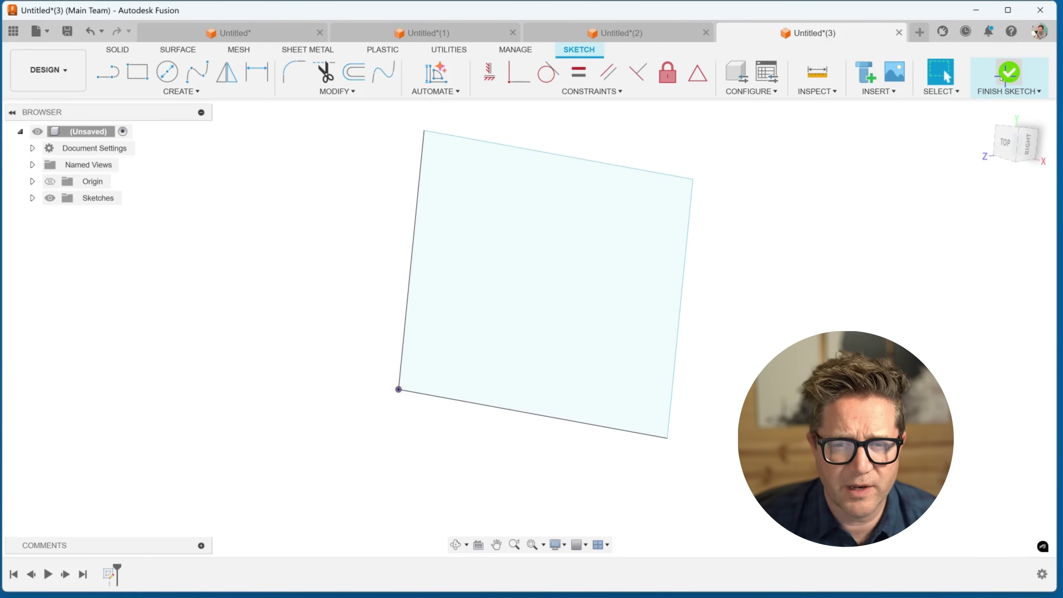
{"action": "left_click", "coordinate": [222, 91]}
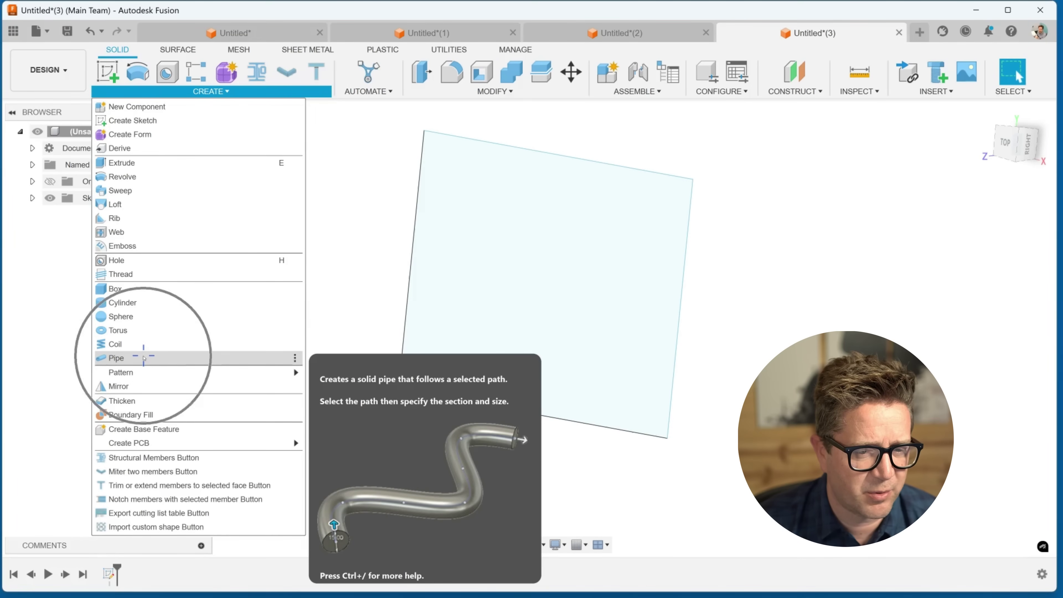
Step: Sweep a 20 mm circular-section pipe along the rectangle to form a square frame
{"action": "left_click", "coordinate": [126, 358]}
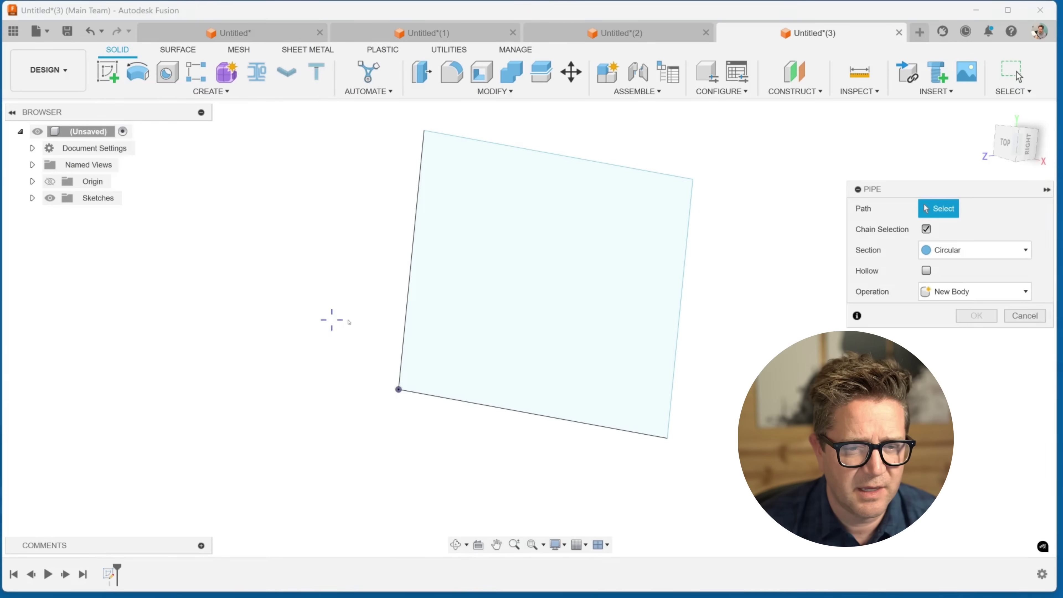
{"action": "left_click", "coordinate": [404, 331]}
{"action": "middle_click_drag", "start_coordinate": [492, 275], "coordinate": [495, 240], "text": "shift"}
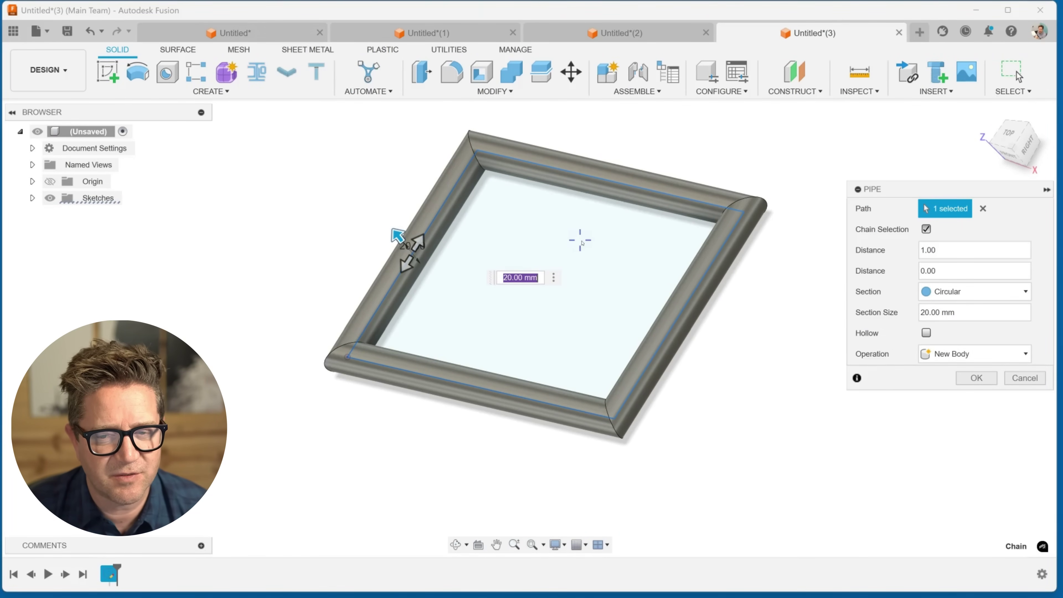
{"action": "mouse_move", "coordinate": [583, 237]}
{"action": "middle_mouse_down", "text": "shift"}
{"action": "mouse_move", "coordinate": [612, 221]}
{"action": "mouse_move", "coordinate": [592, 237]}
{"action": "middle_mouse_up", "text": "shift"}
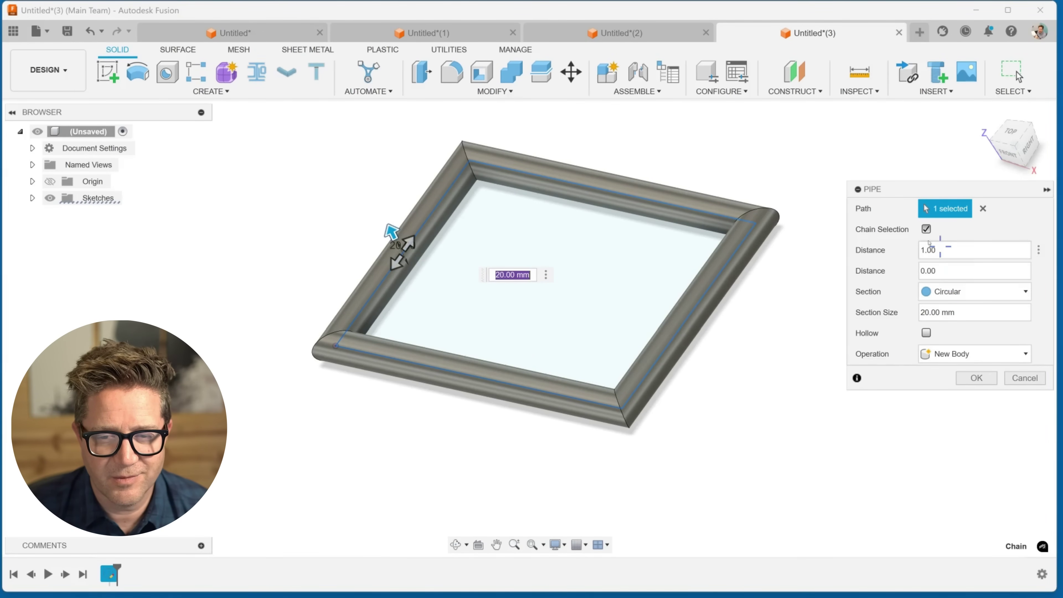
{"action": "left_click", "coordinate": [974, 293]}
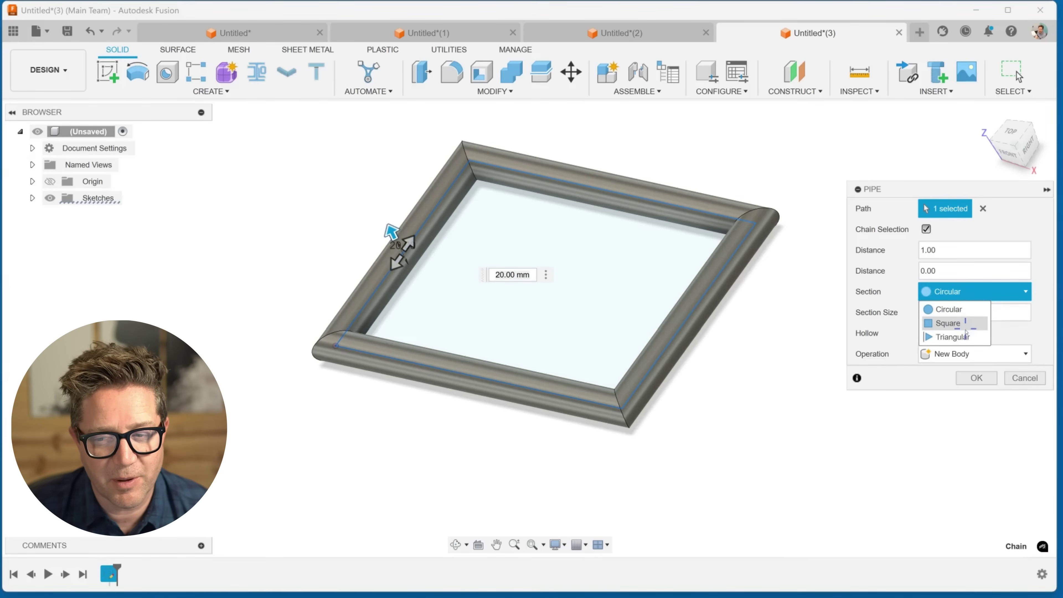
{"action": "left_click", "coordinate": [948, 309]}
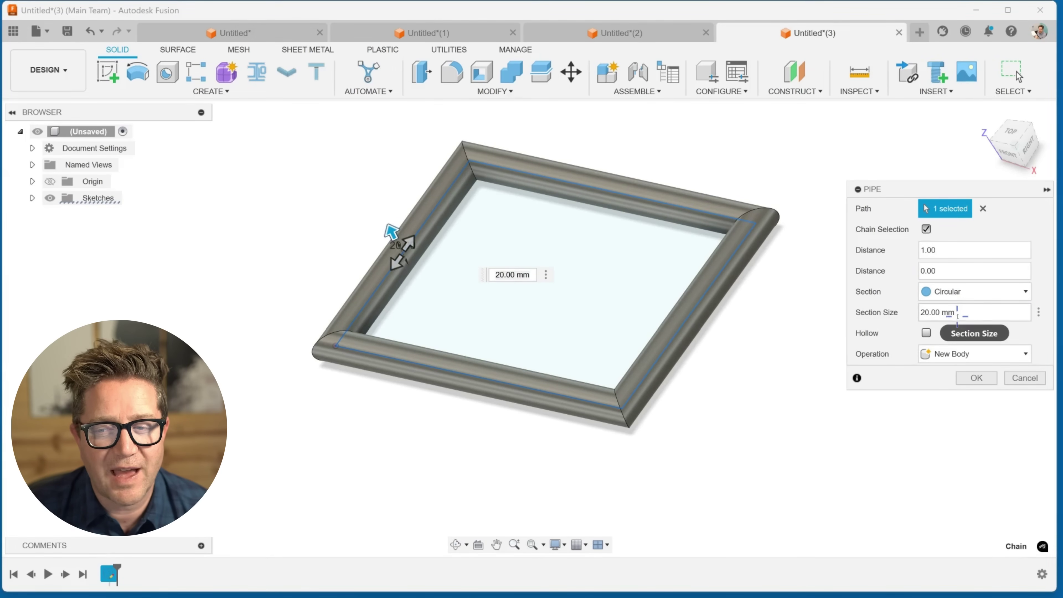
{"action": "left_click", "coordinate": [977, 312]}
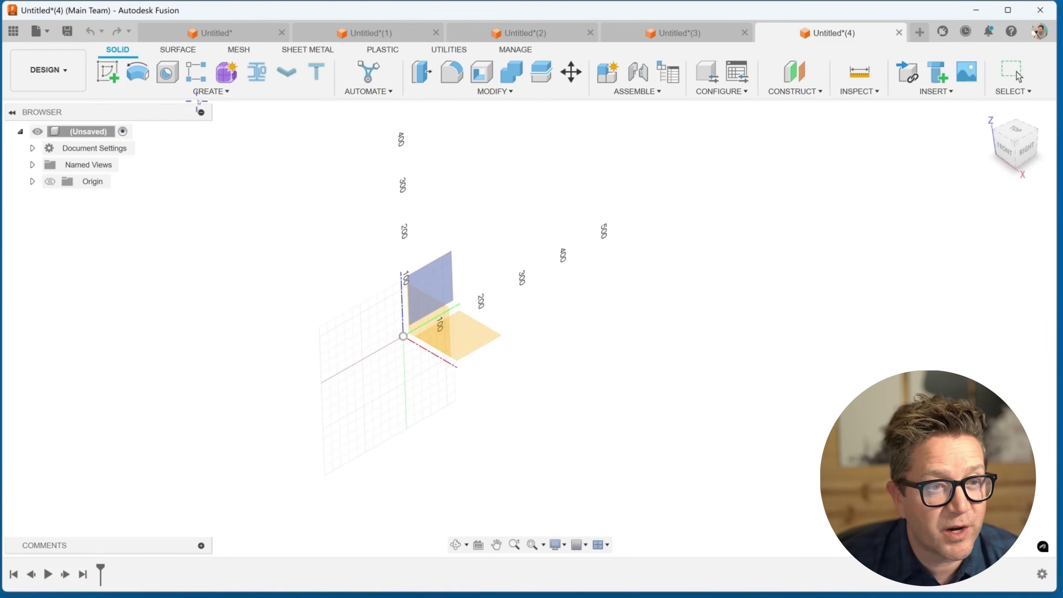
Step: Start a coil on the front plane at the origin with a 500 mm base circle
{"action": "left_click", "coordinate": [211, 91]}
{"action": "left_click", "coordinate": [116, 344]}
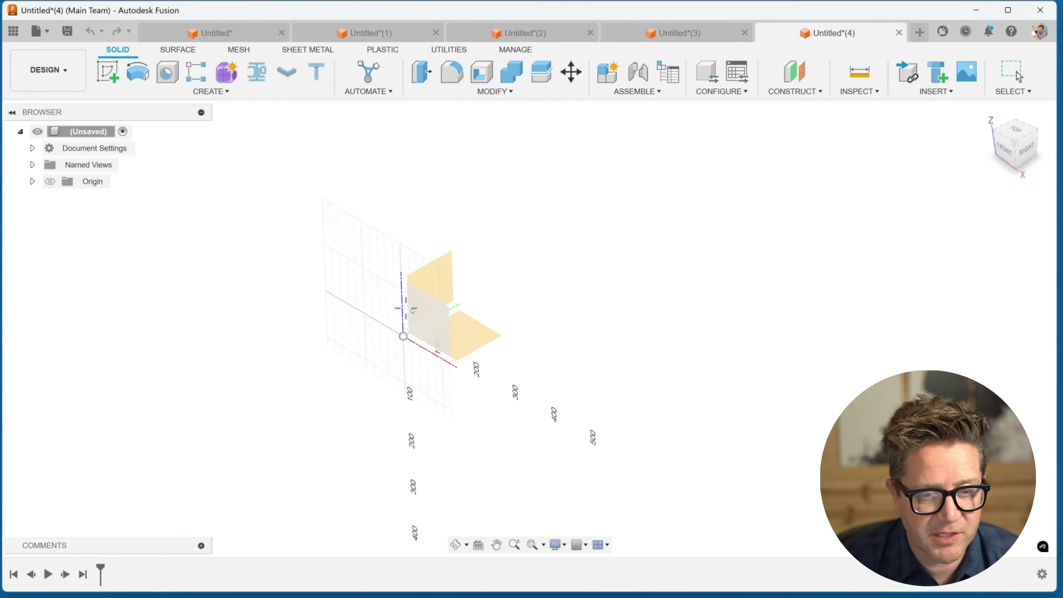
{"action": "left_click", "coordinate": [436, 280]}
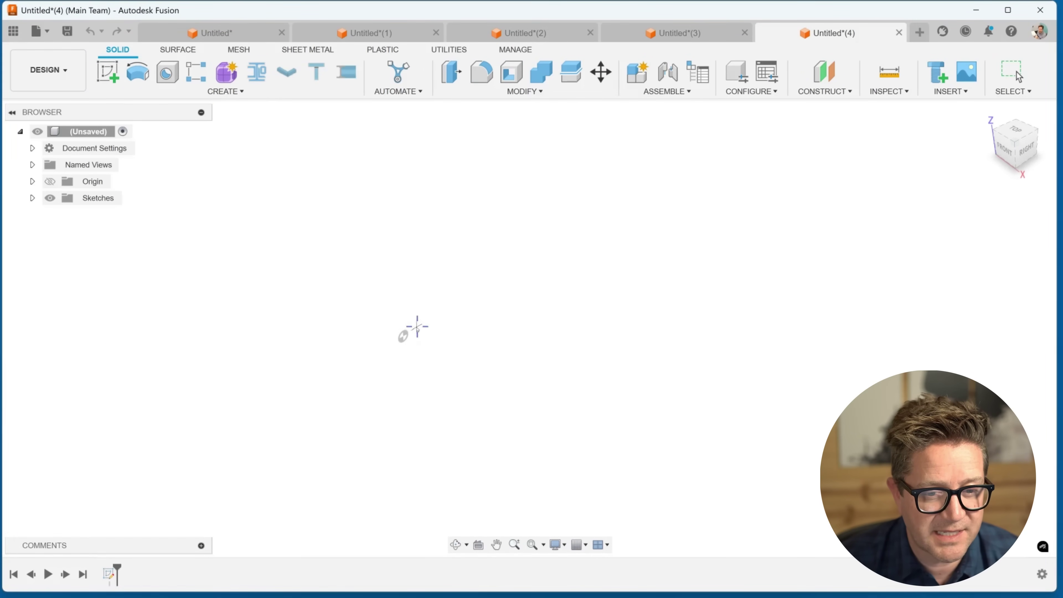
{"action": "left_click", "coordinate": [403, 336]}
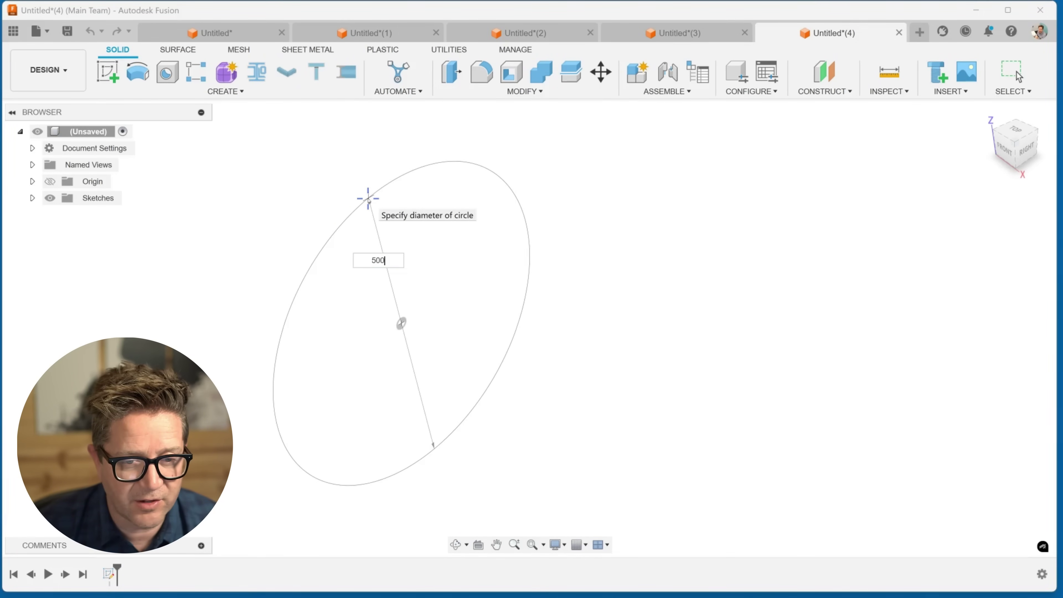
{"action": "key", "text": "Tab"}
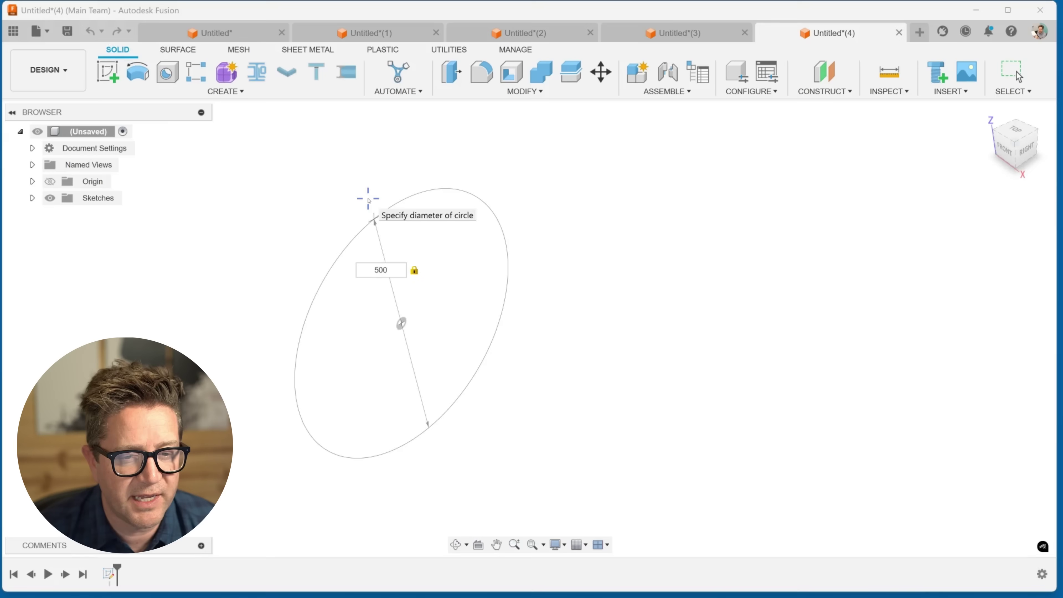
{"action": "left_click", "coordinate": [368, 200]}
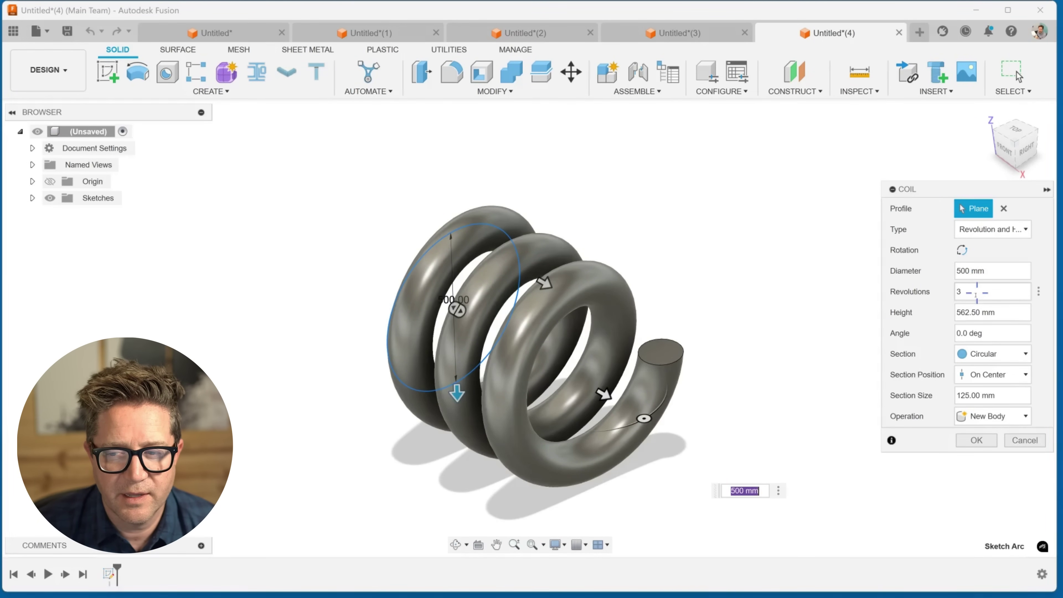
Step: Switch the coil type to Revolution and Pitch, with a 150.625 mm pitch and 3 revolutions
{"action": "left_click", "coordinate": [950, 292]}
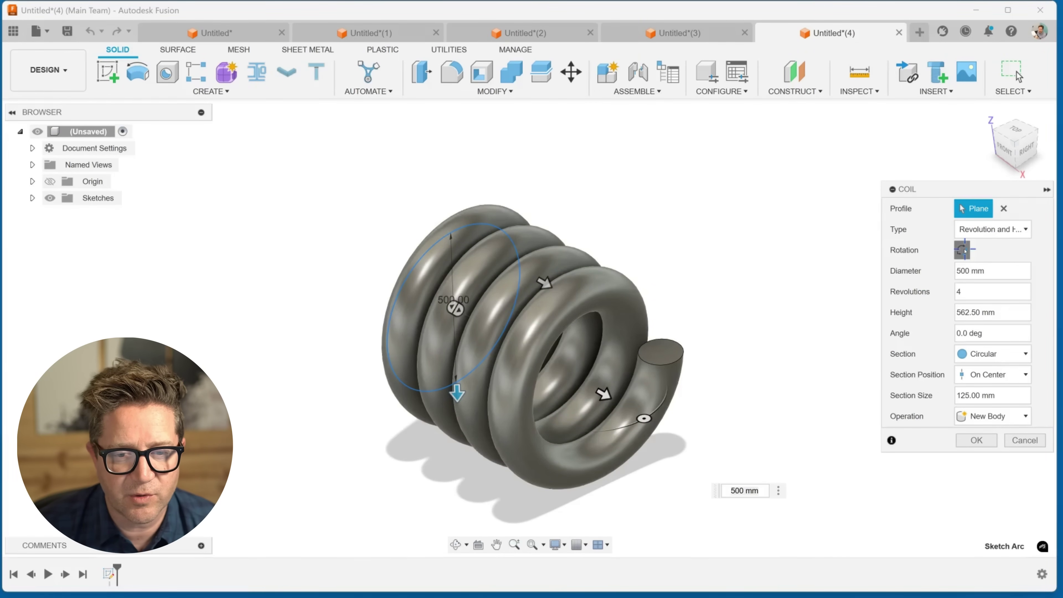
{"action": "left_click", "coordinate": [982, 229]}
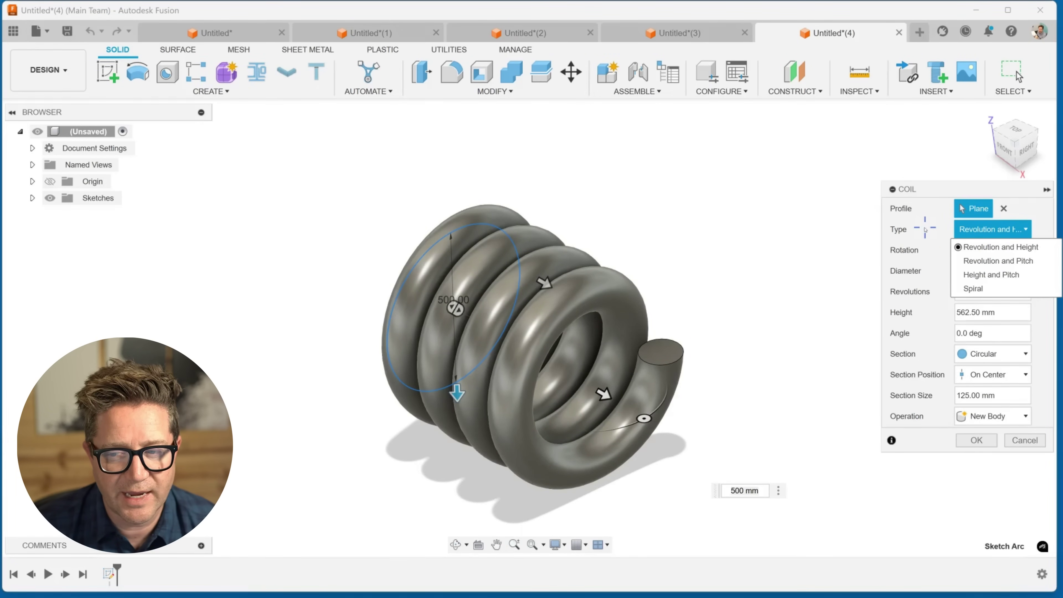
{"action": "left_click", "coordinate": [971, 261]}
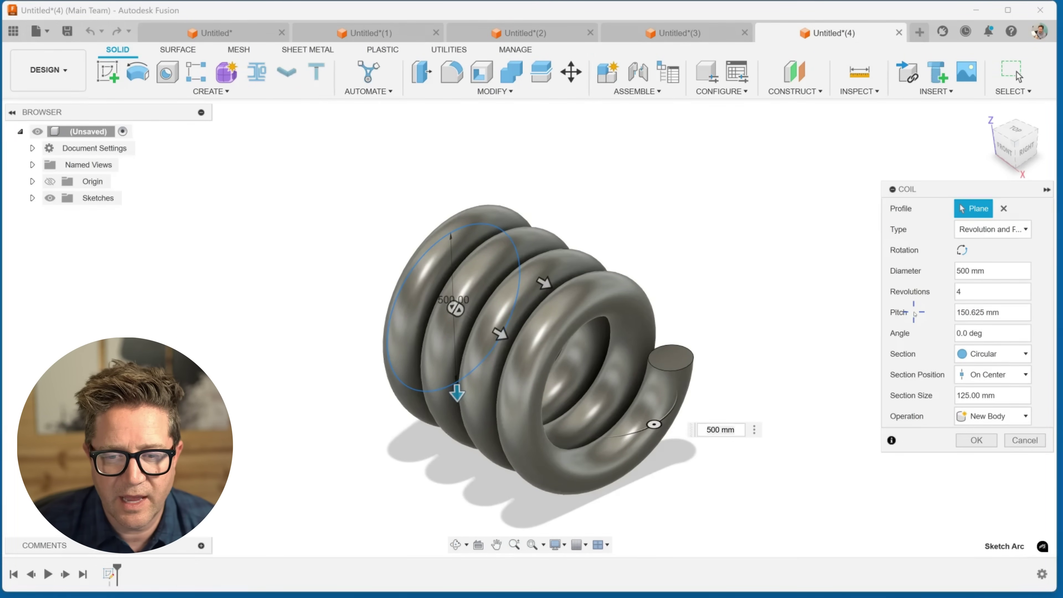
{"action": "left_click", "coordinate": [968, 313]}
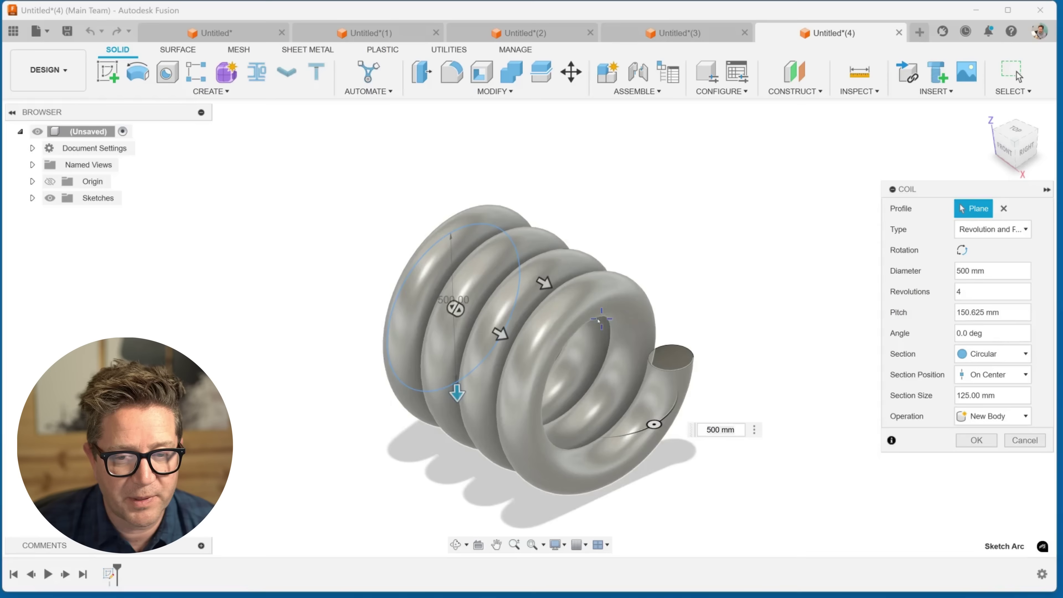
{"action": "left_click", "coordinate": [967, 293]}
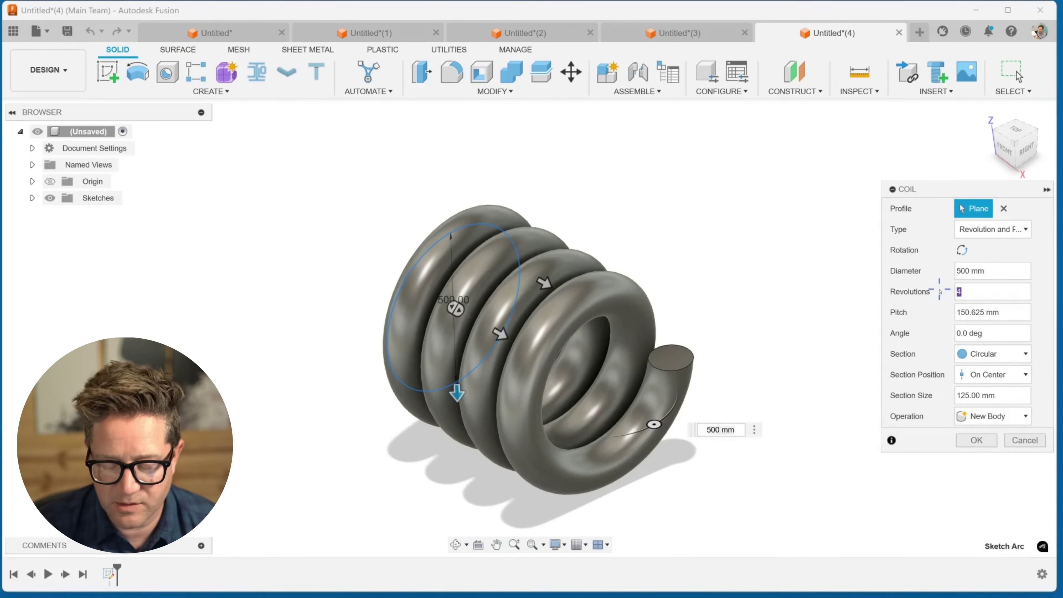
{"action": "scroll", "coordinate": [528, 248], "scroll_direction": "up", "scroll_amount": 3}
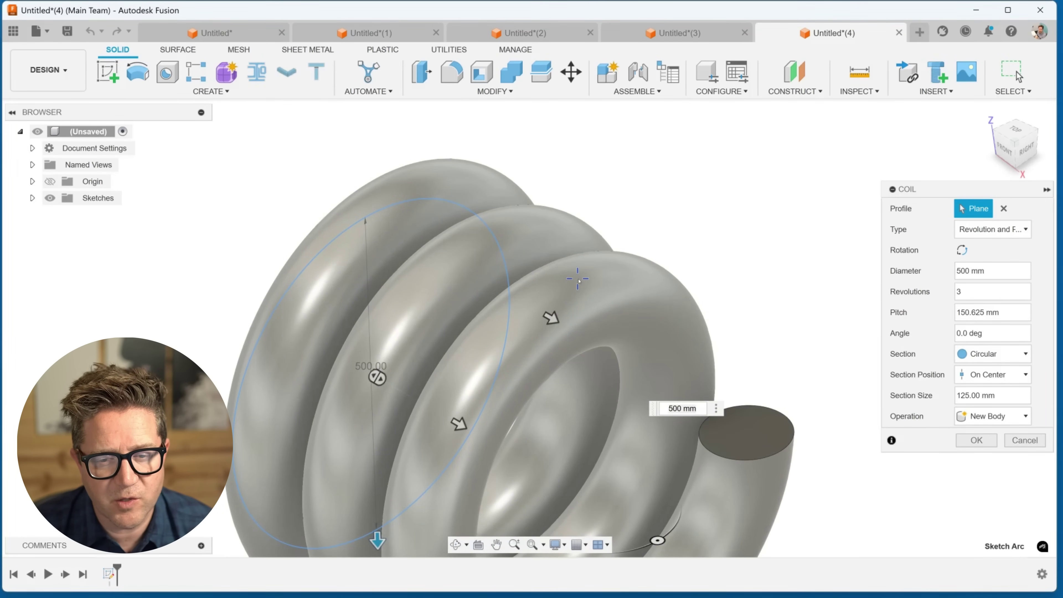
{"action": "scroll", "coordinate": [594, 289], "scroll_direction": "down", "scroll_amount": 3}
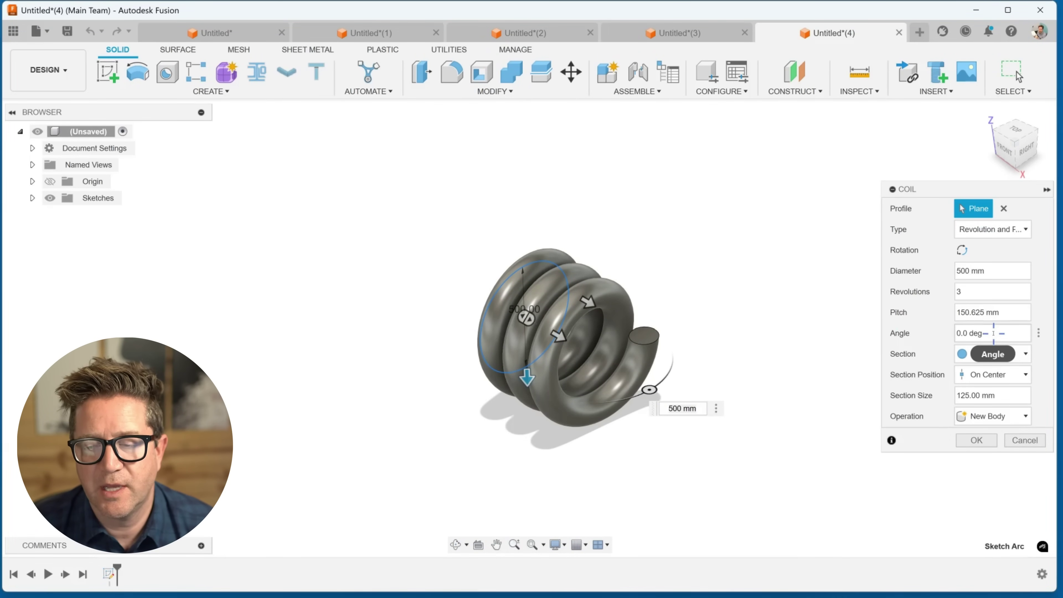
Step: Taper the coil by setting its Angle to -15 degrees
{"action": "left_click_drag", "start_coordinate": [988, 331], "coordinate": [963, 331]}
{"action": "type", "text": "3"}
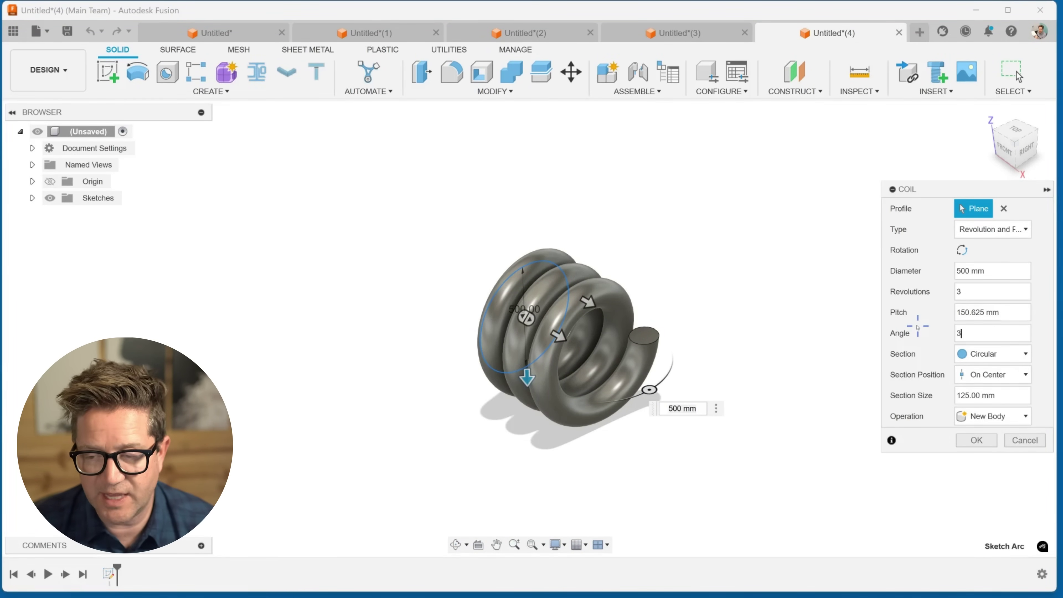
{"action": "type", "text": "0"}
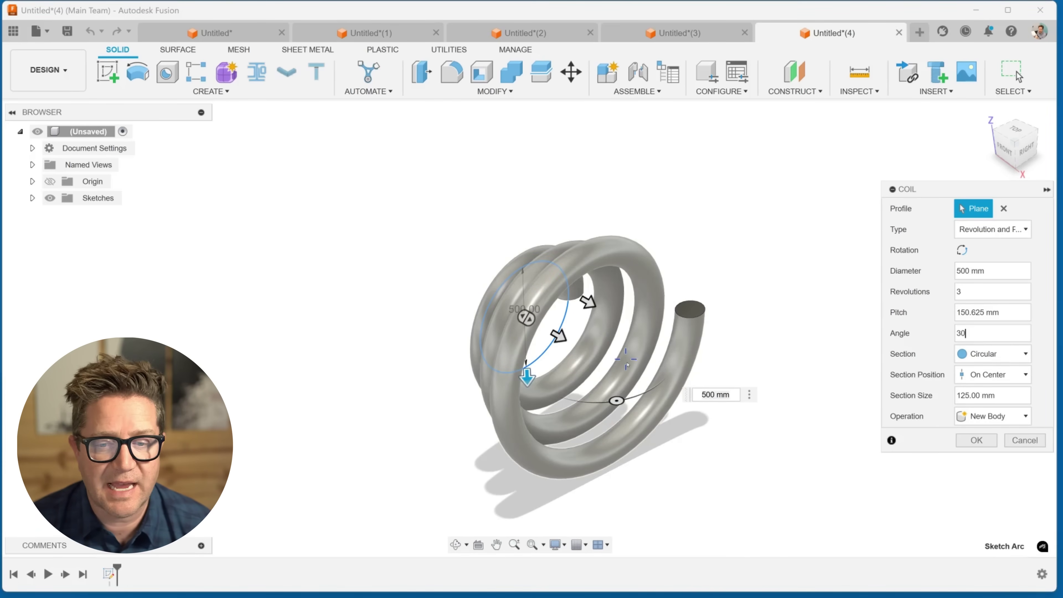
{"action": "double_click", "coordinate": [961, 333]}
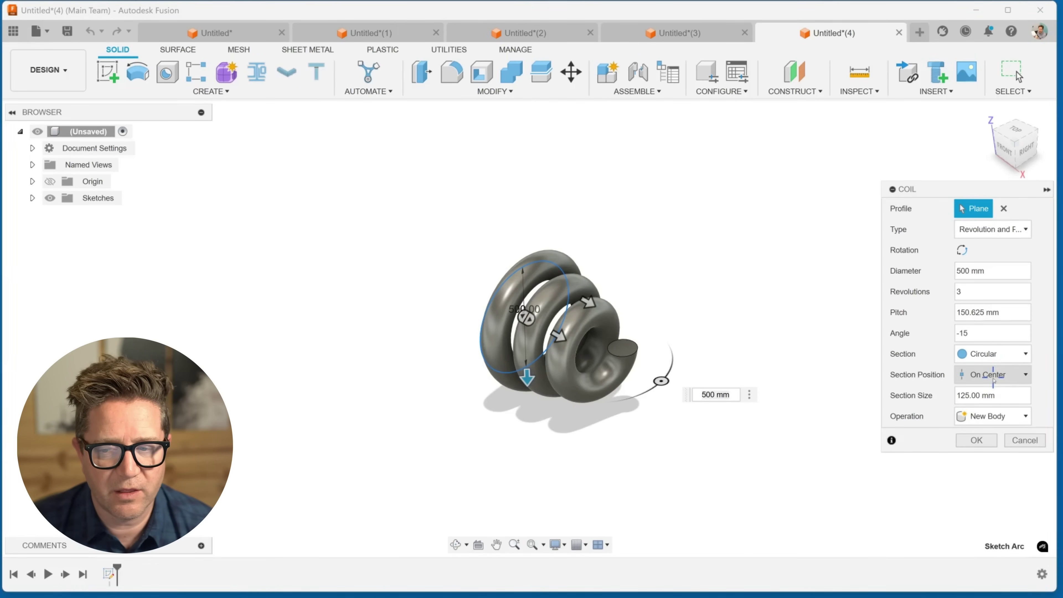
Step: Keep the coil's Section set to Circular
{"action": "left_click", "coordinate": [991, 355]}
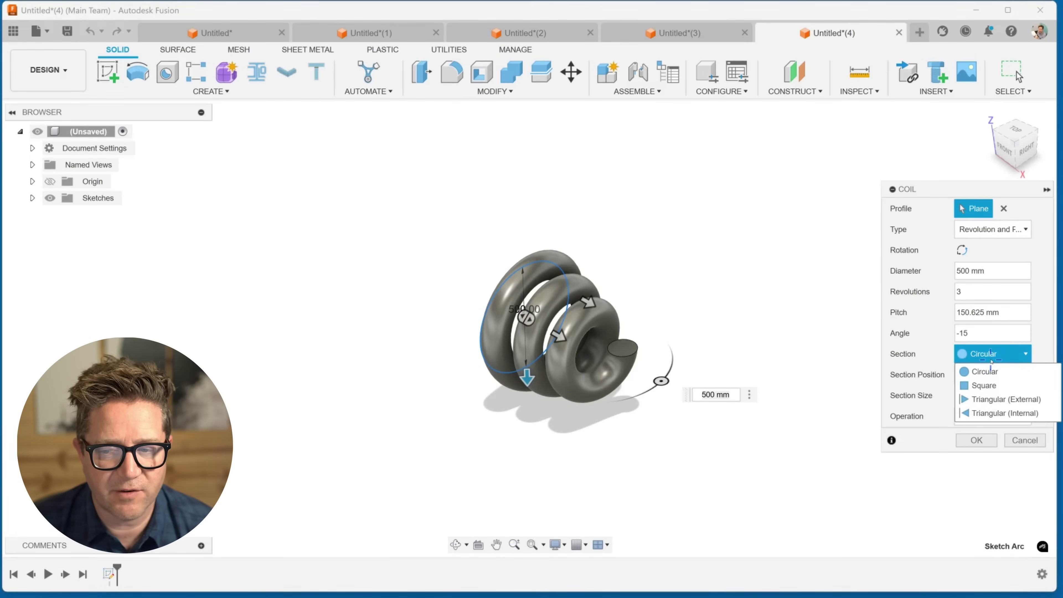
{"action": "left_click", "coordinate": [925, 359]}
{"action": "scroll", "coordinate": [617, 356], "scroll_direction": "up", "scroll_amount": 3}
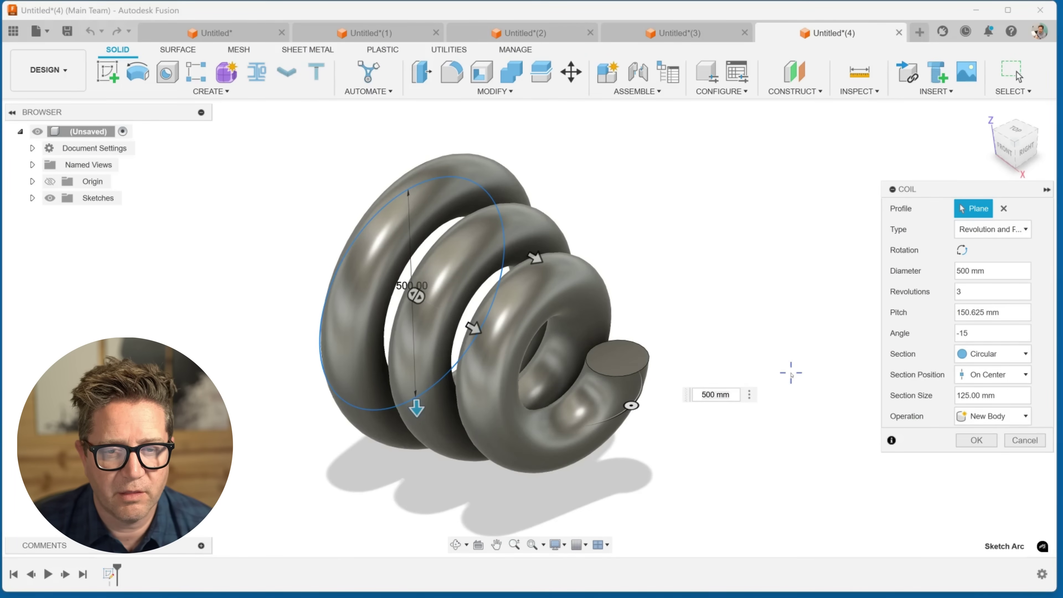
{"action": "left_click", "coordinate": [1023, 228]}
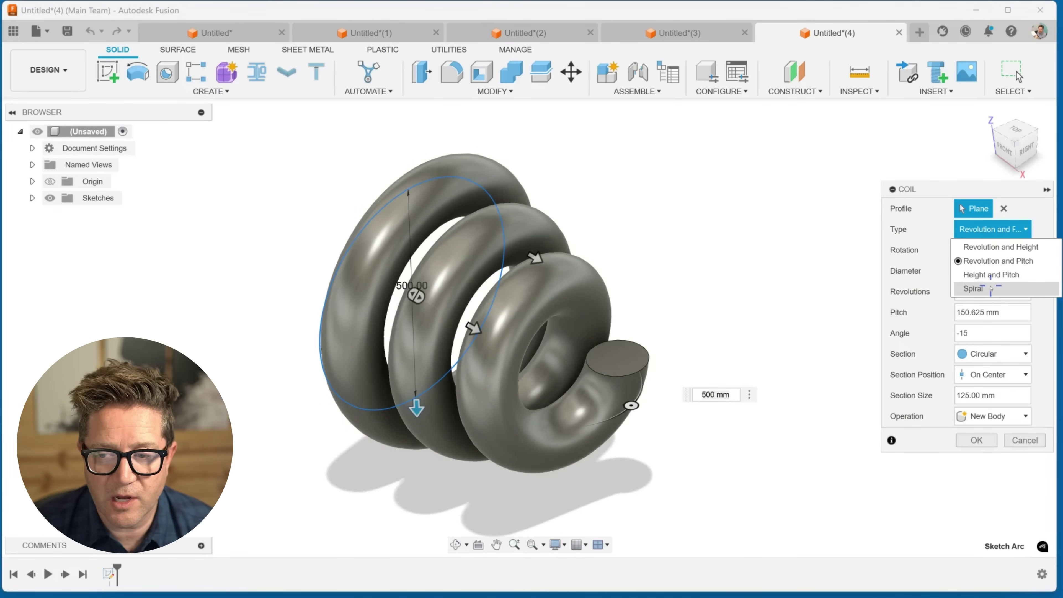
Step: Change the coil type to Spiral and view the flat spiral face-on
{"action": "left_click", "coordinate": [975, 288]}
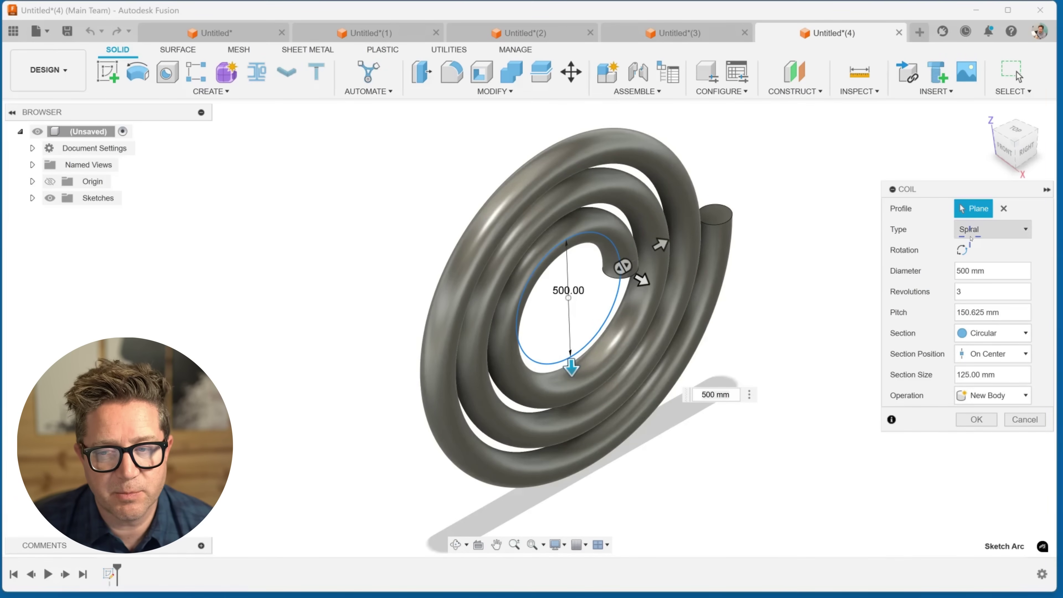
{"action": "middle_click_drag", "start_coordinate": [636, 270], "coordinate": [664, 301], "text": "shift"}
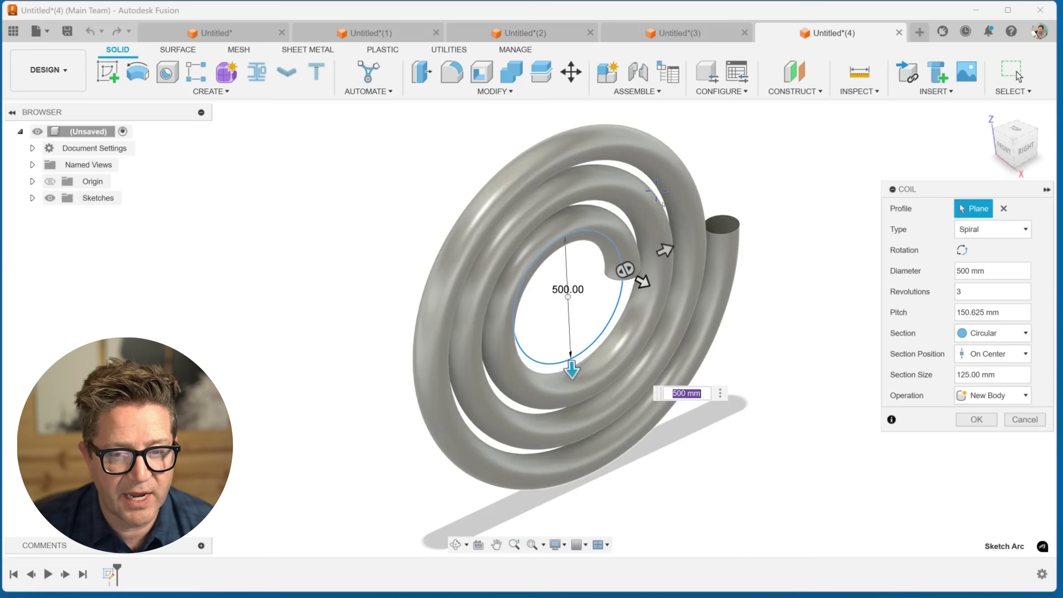
{"action": "middle_click_drag", "start_coordinate": [531, 371], "coordinate": [583, 354], "text": "shift"}
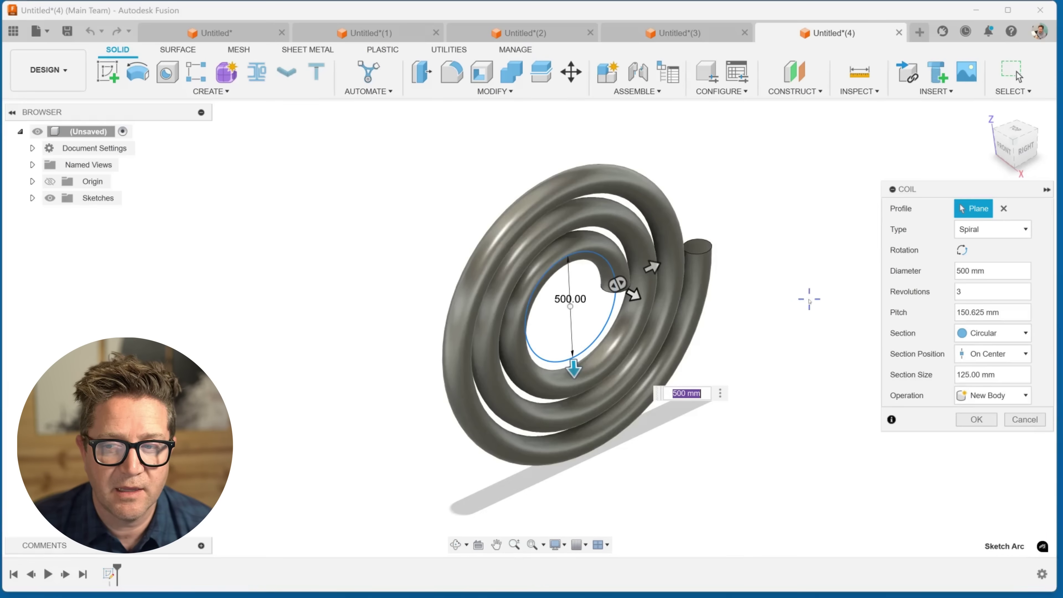
{"action": "middle_click_drag", "start_coordinate": [808, 299], "coordinate": [461, 337], "text": "shift"}
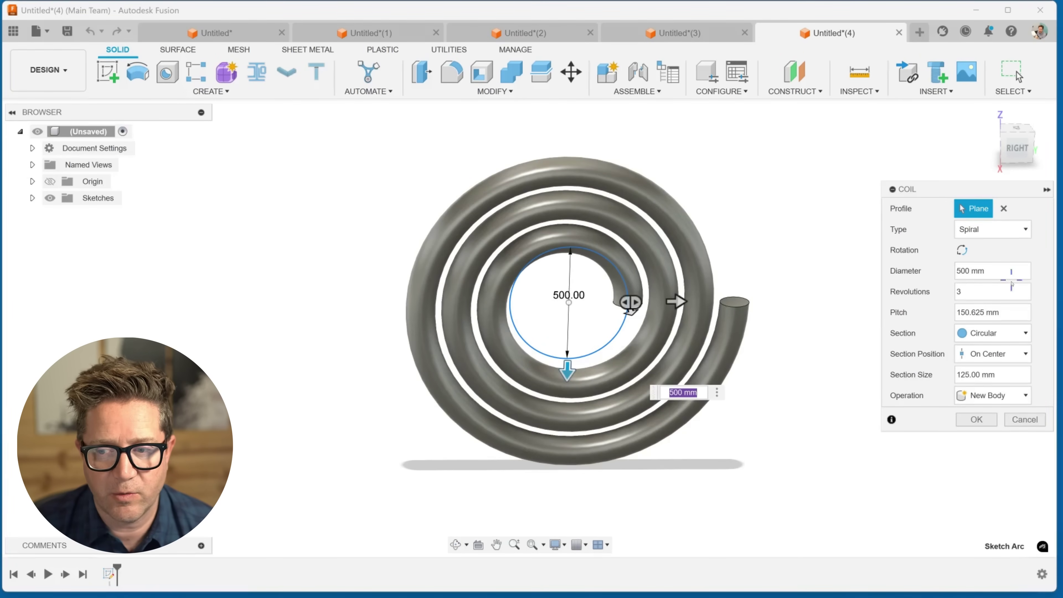
Step: Give the spiral 4 revolutions, then start a new blank design, Untitled(5)
{"action": "left_click", "coordinate": [1018, 289]}
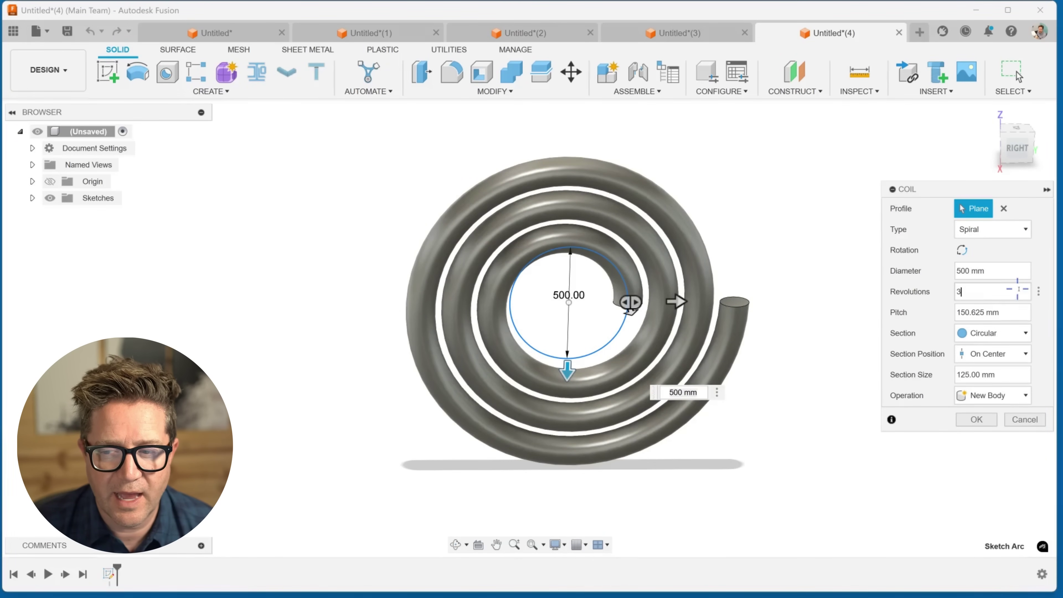
{"action": "type", "text": "4"}
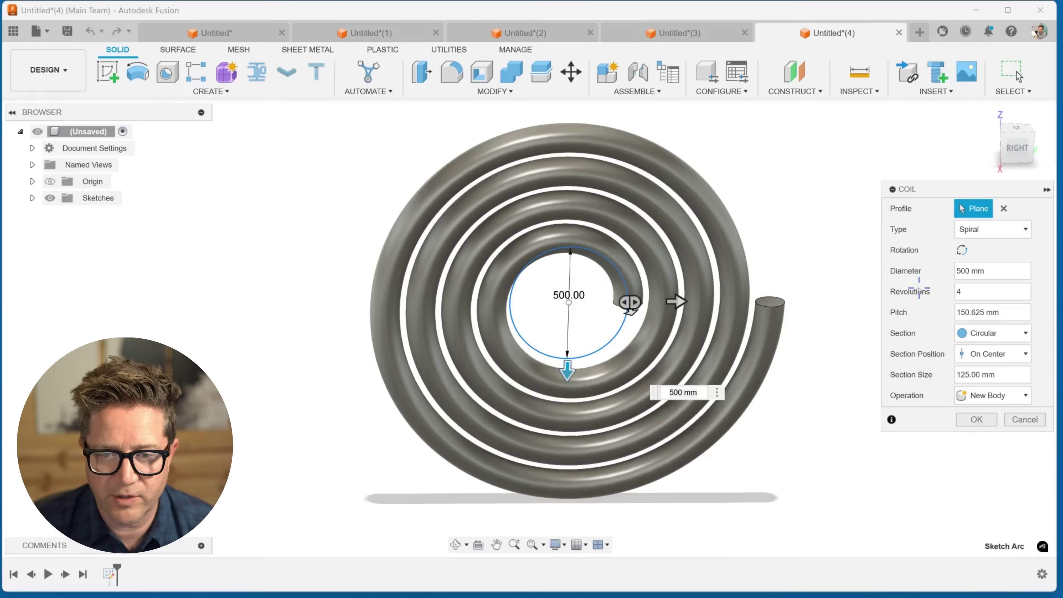
{"action": "middle_click_drag", "start_coordinate": [653, 234], "coordinate": [692, 209], "text": "shift"}
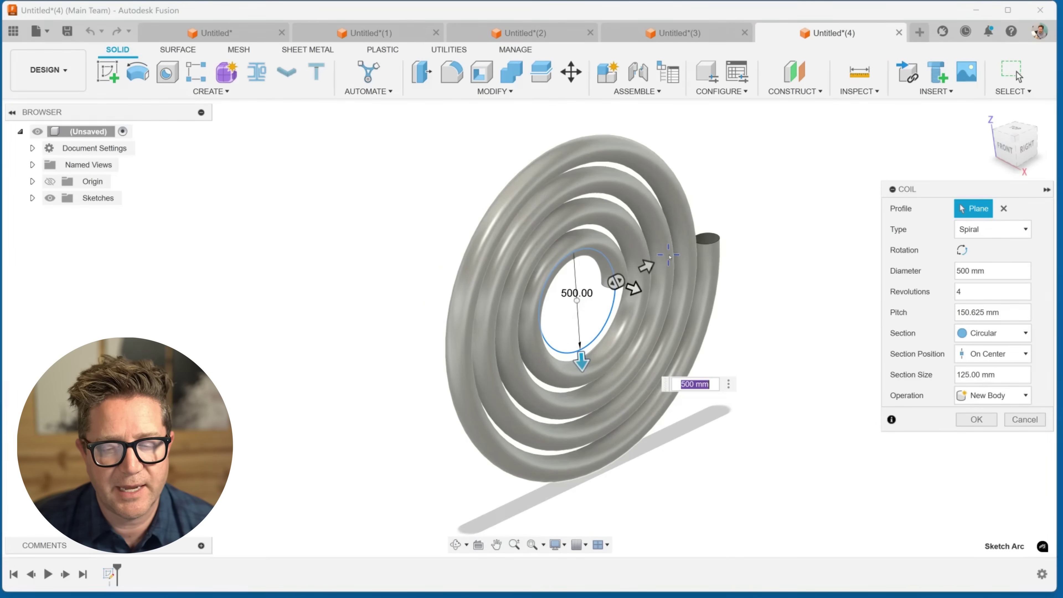
{"action": "left_click", "coordinate": [919, 33]}
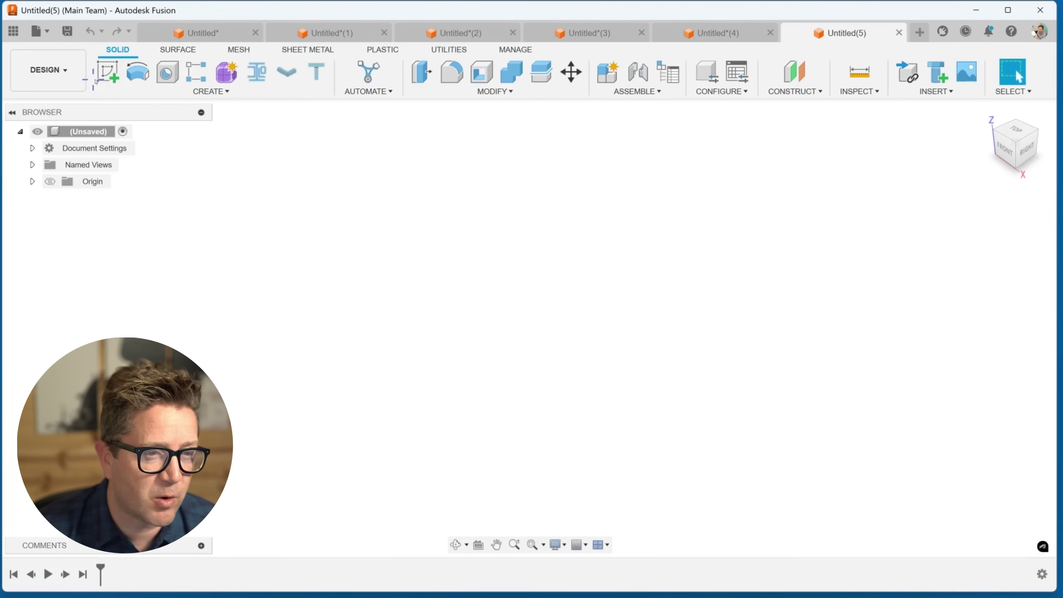
Step: Sketch a centre-diameter circle at the origin on the XY plane
{"action": "left_click", "coordinate": [107, 72]}
{"action": "left_click", "coordinate": [593, 318]}
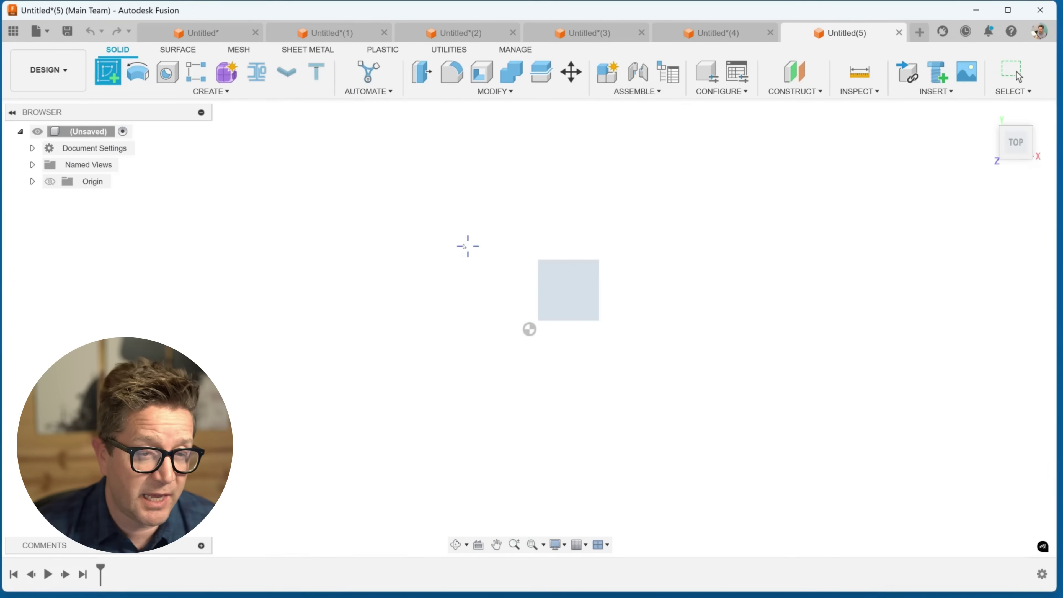
{"action": "left_click", "coordinate": [167, 72]}
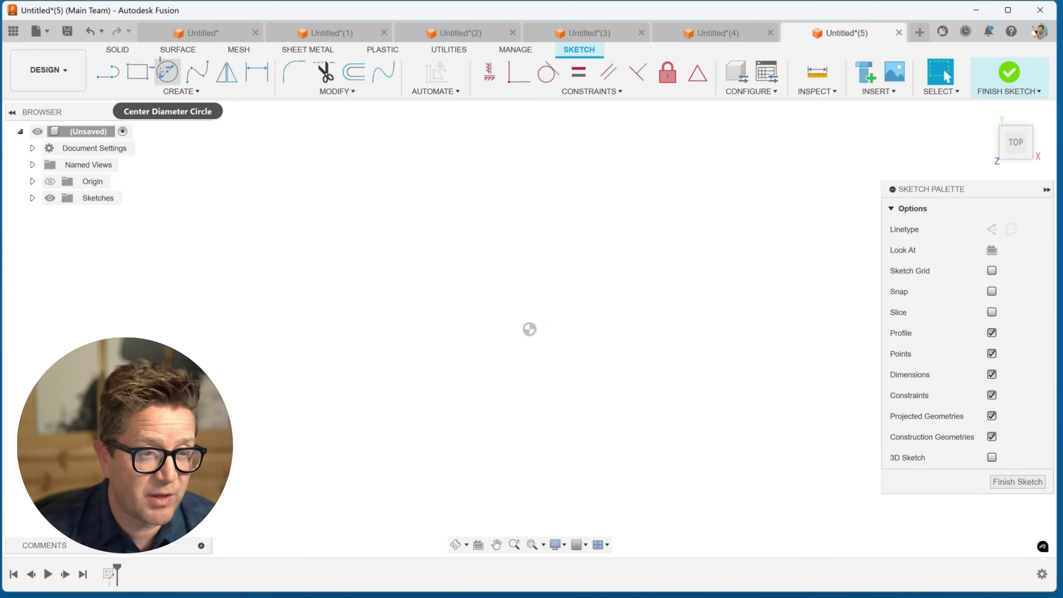
{"action": "left_click", "coordinate": [529, 329]}
{"action": "left_click", "coordinate": [534, 144]}
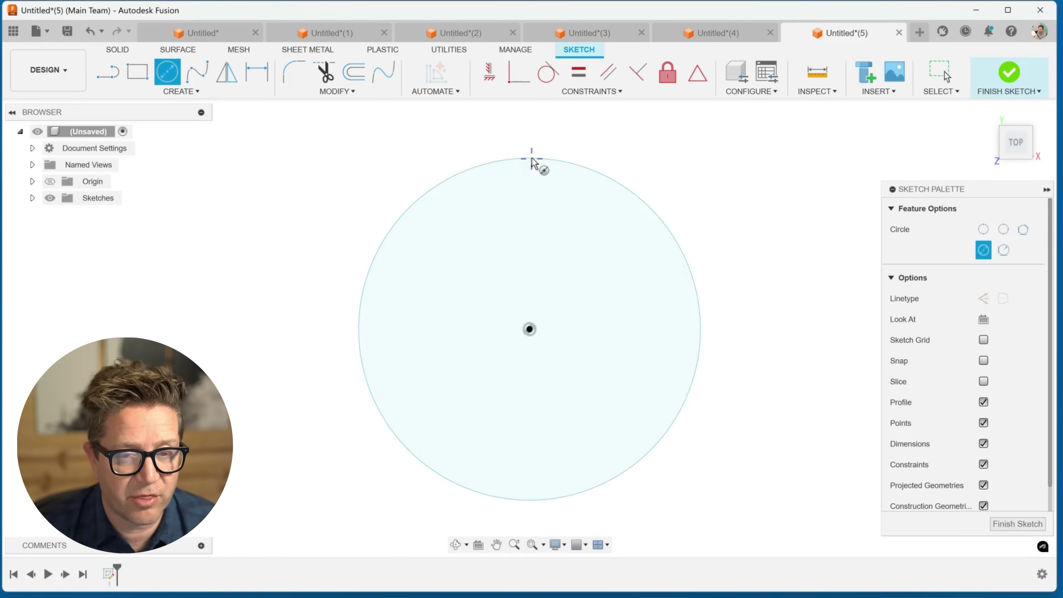
Step: Extrude the circle upward about 180 mm as a new solid body
{"action": "key", "text": "e"}
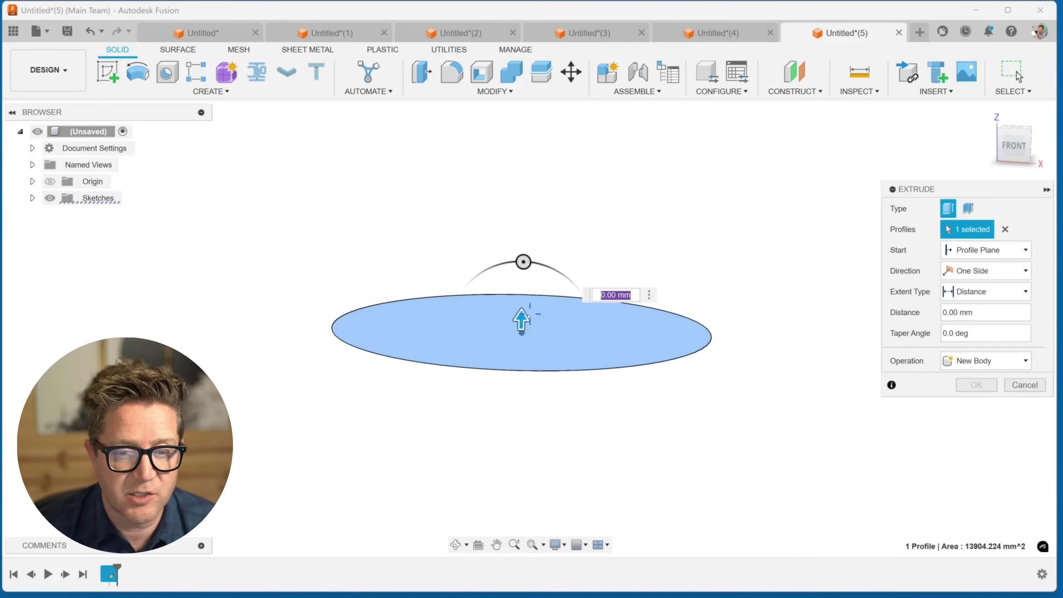
{"action": "left_click_drag", "start_coordinate": [538, 245], "coordinate": [528, 122]}
{"action": "scroll", "coordinate": [593, 221], "scroll_direction": "down", "scroll_amount": 3}
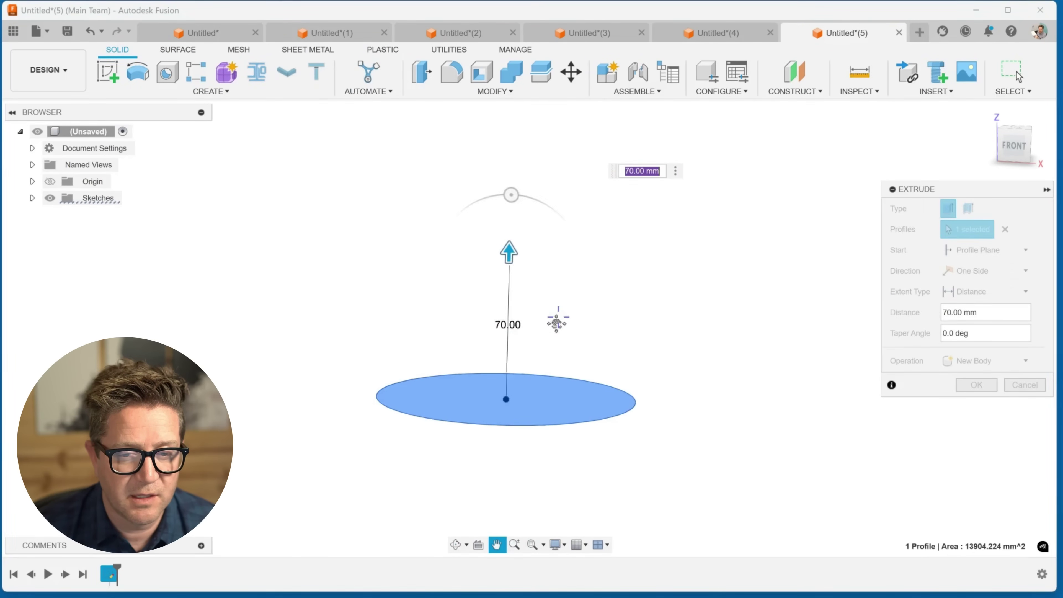
{"action": "left_click_drag", "start_coordinate": [509, 285], "coordinate": [527, 163]}
{"action": "key", "text": "Return"}
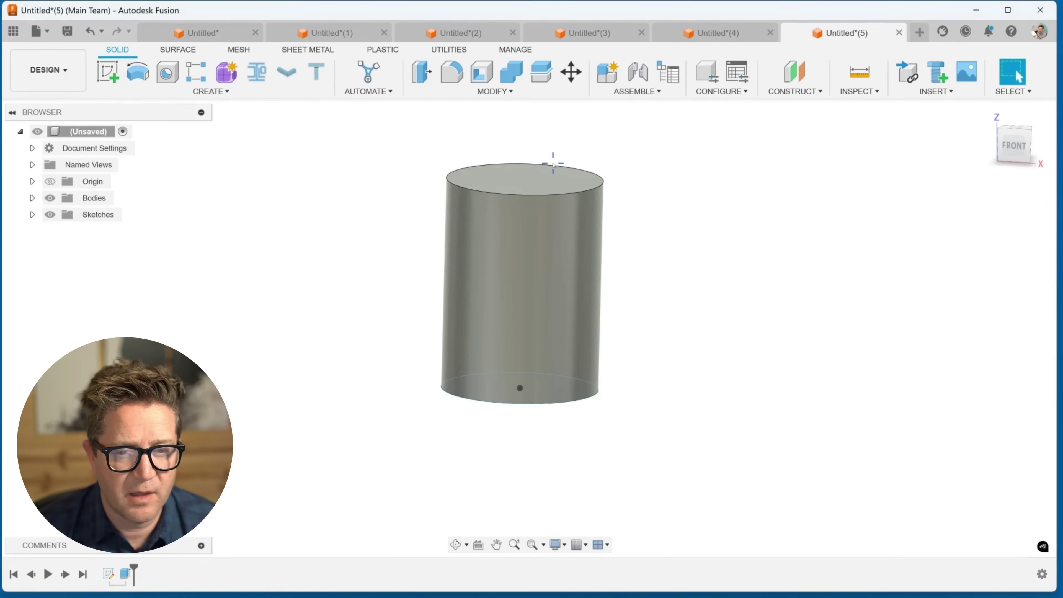
Step: Start a Revolution and Height coil centred on the cylinder's top face, sized around the cylinder
{"action": "left_click", "coordinate": [210, 92]}
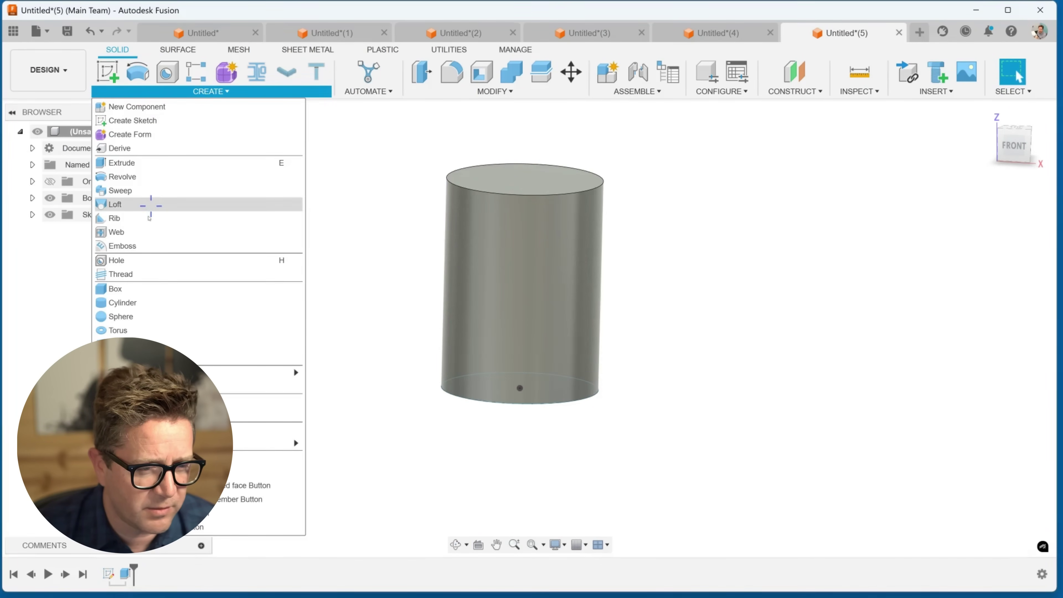
{"action": "left_click", "coordinate": [121, 204]}
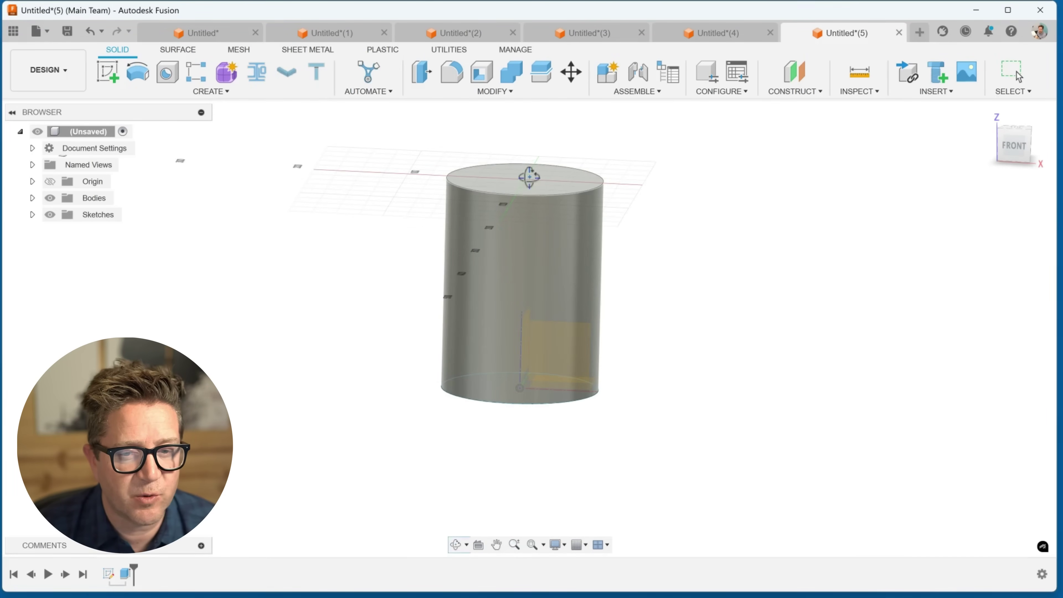
{"action": "middle_click_drag", "start_coordinate": [529, 177], "coordinate": [523, 226], "text": "shift"}
{"action": "left_click", "coordinate": [519, 211]}
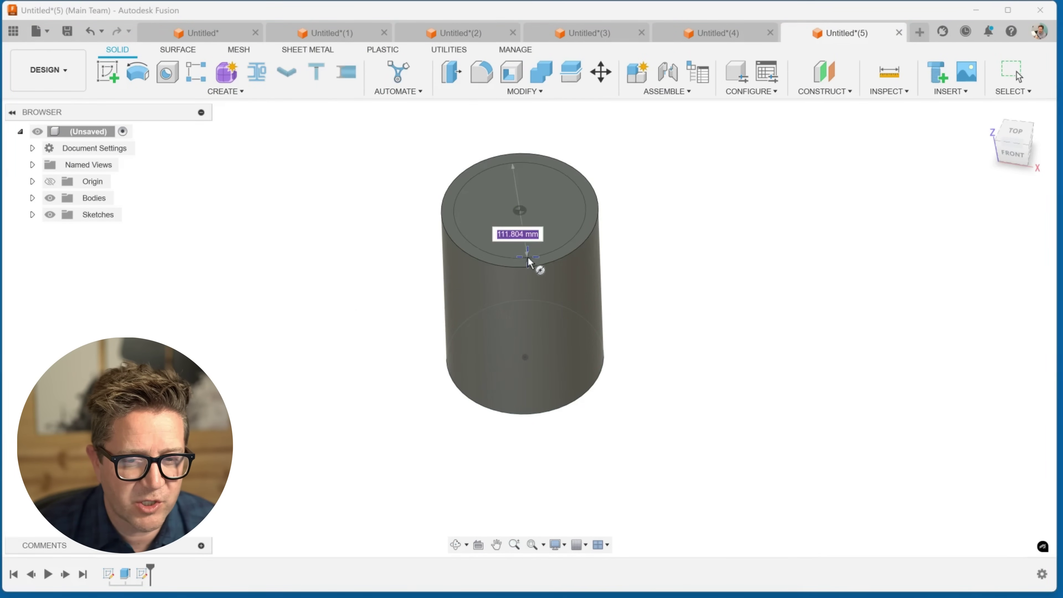
{"action": "left_click", "coordinate": [579, 260]}
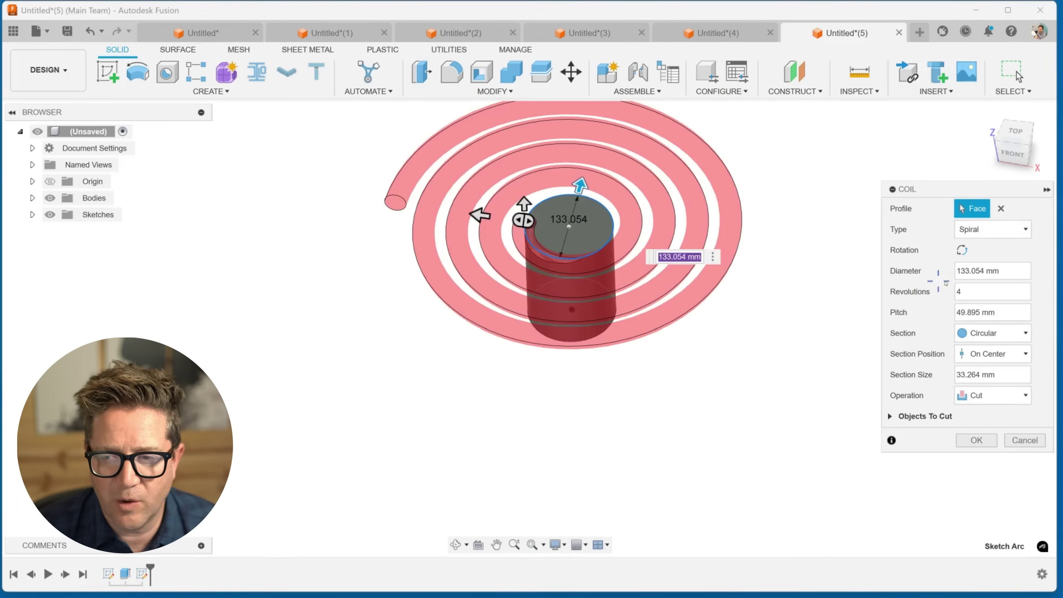
{"action": "left_click", "coordinate": [981, 229]}
{"action": "left_click", "coordinate": [978, 248]}
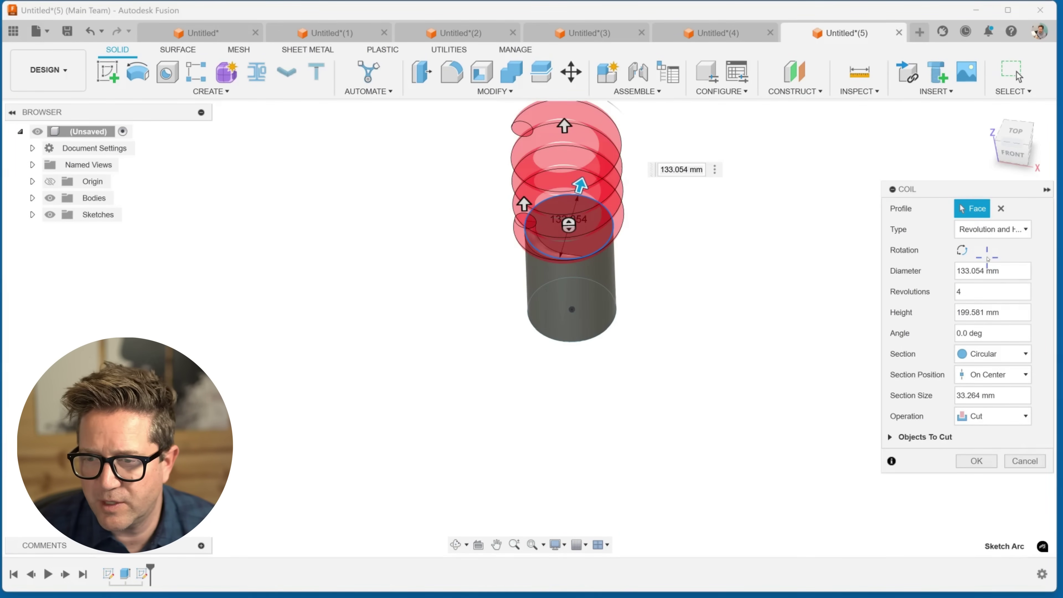
Step: Set the coil height to -199 and commit it as a cut grooving the cylinder
{"action": "triple_click", "coordinate": [990, 311]}
{"action": "type", "text": "-199"}
{"action": "mouse_move", "coordinate": [661, 276]}
{"action": "middle_mouse_down", "text": "shift"}
{"action": "mouse_move", "coordinate": [631, 291]}
{"action": "mouse_move", "coordinate": [649, 285]}
{"action": "middle_mouse_up", "text": "shift"}
{"action": "scroll", "coordinate": [598, 240], "scroll_direction": "up", "scroll_amount": 5}
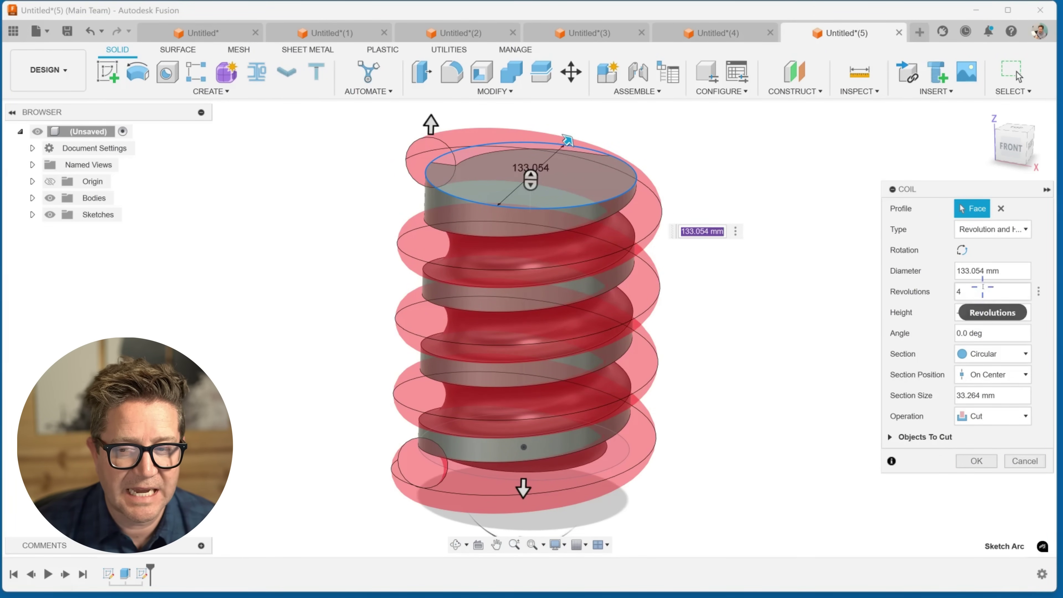
{"action": "left_click", "coordinate": [976, 461]}
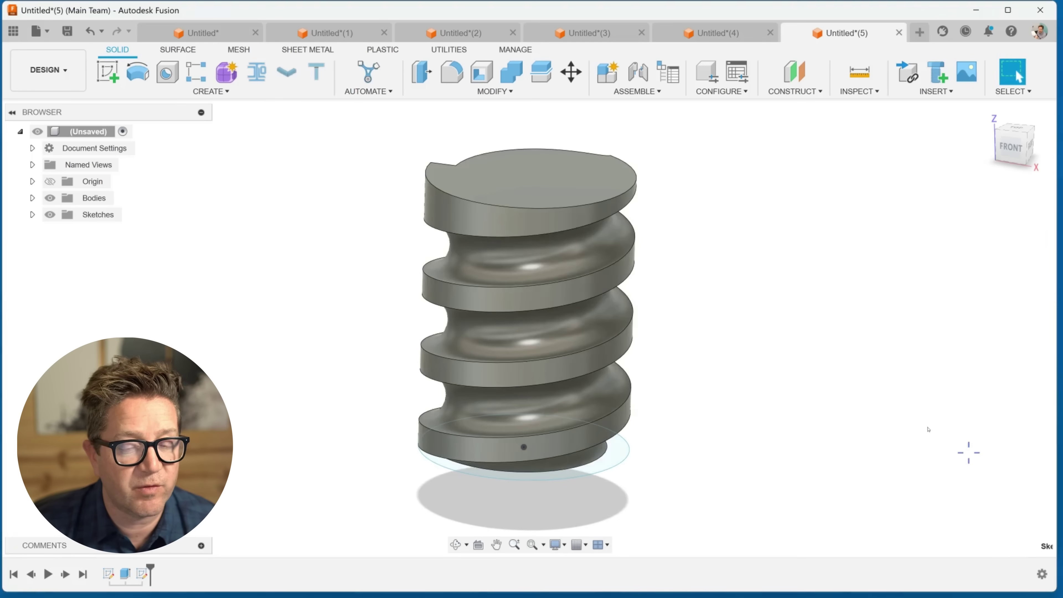
{"action": "middle_click_drag", "start_coordinate": [718, 329], "coordinate": [771, 342], "text": "shift"}
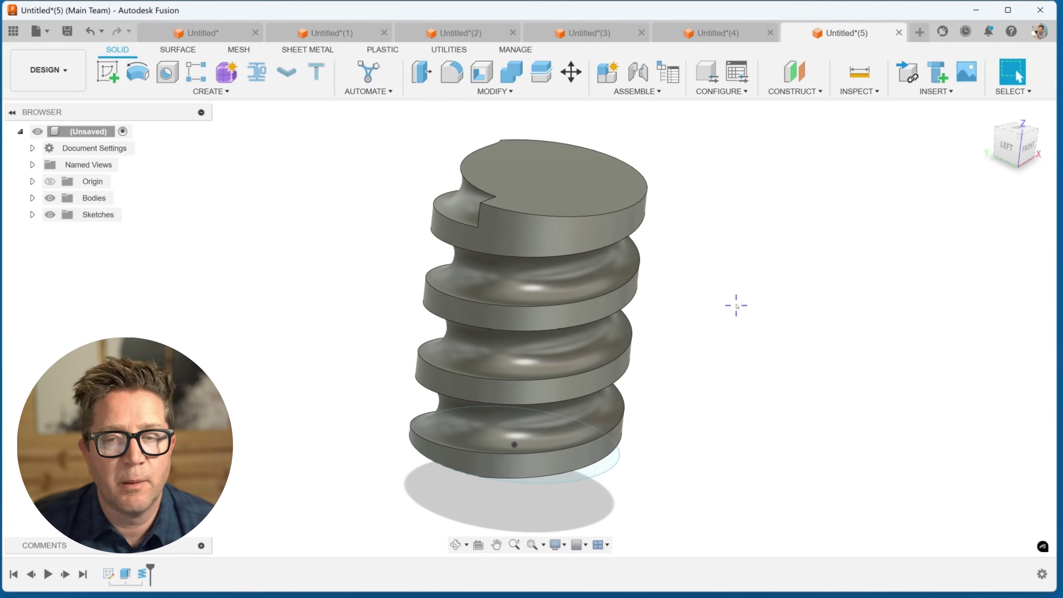
{"action": "middle_click_drag", "start_coordinate": [736, 306], "coordinate": [702, 313], "text": "shift"}
Step: In a new design, sketch a centre-diameter circle at the origin on the front plane
{"action": "left_click", "coordinate": [919, 33]}
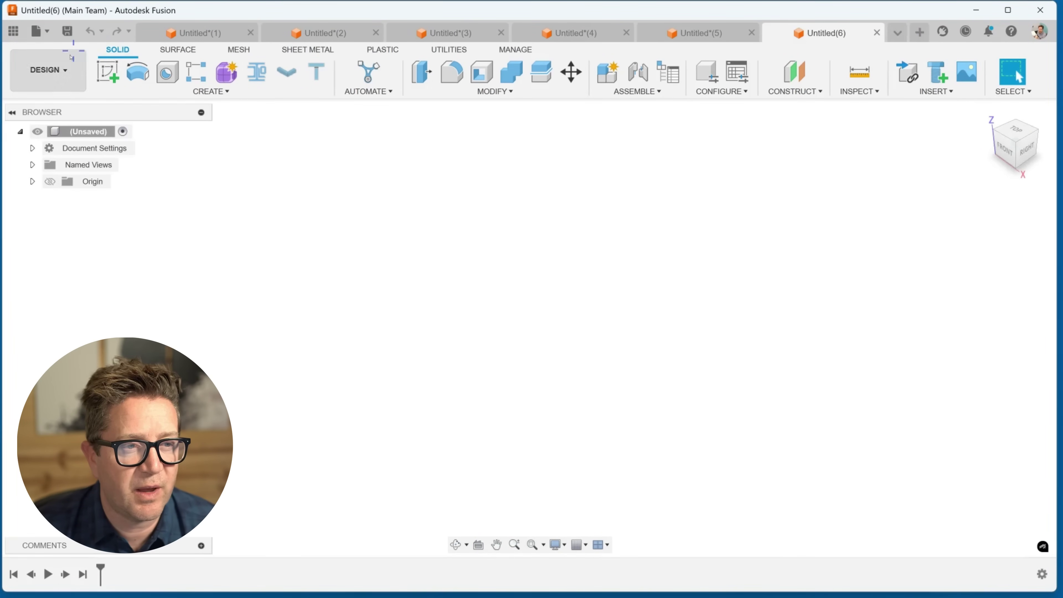
{"action": "left_click", "coordinate": [108, 72]}
{"action": "left_click", "coordinate": [557, 309]}
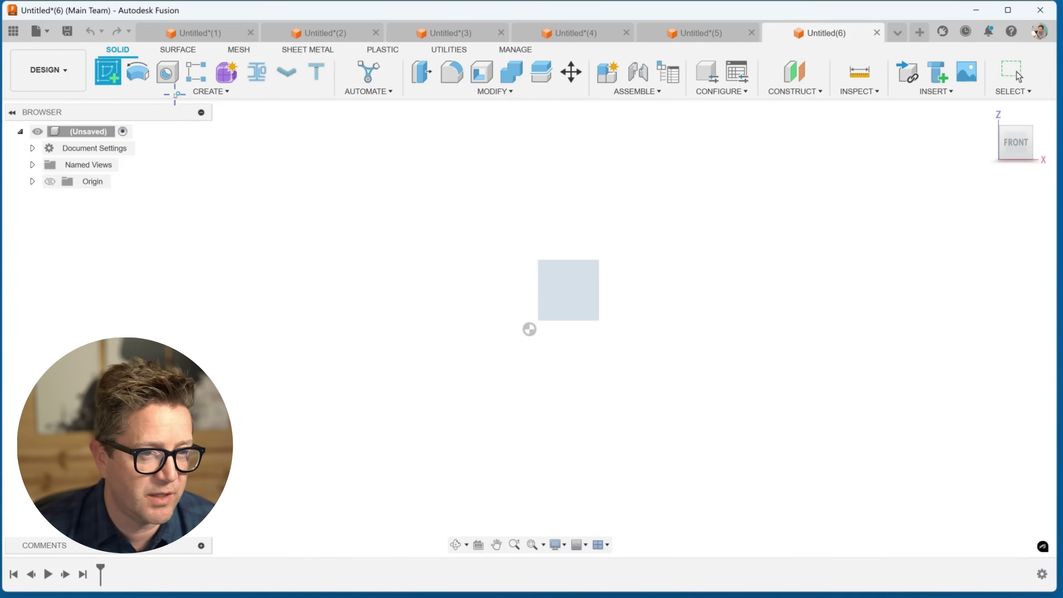
{"action": "left_click", "coordinate": [167, 72]}
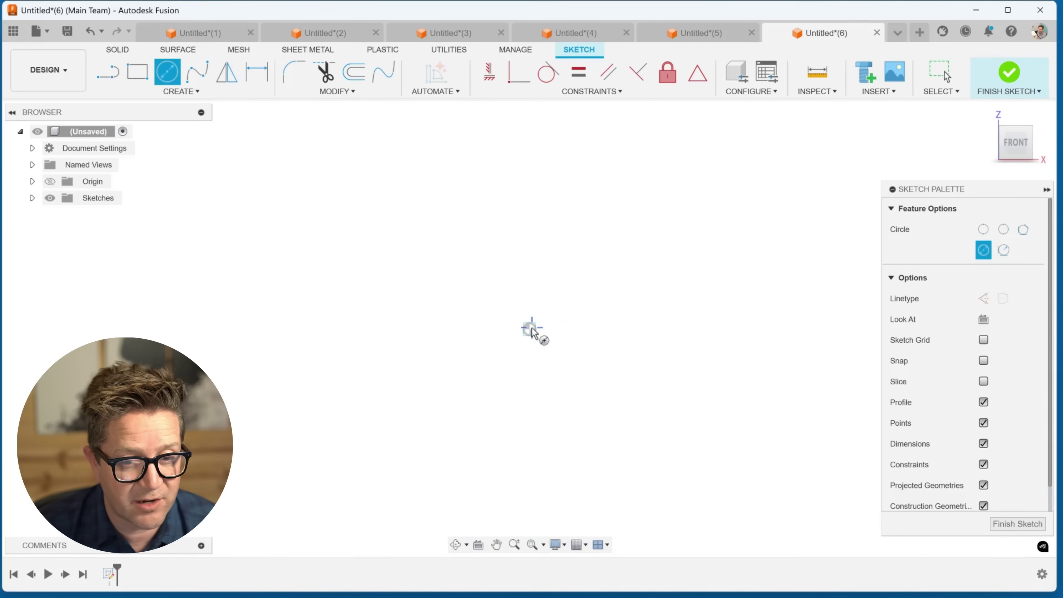
{"action": "left_click", "coordinate": [530, 329]}
{"action": "left_click", "coordinate": [432, 204]}
{"action": "middle_click_drag", "start_coordinate": [560, 242], "coordinate": [551, 303], "text": "shift"}
Step: Extrude the circle 100 mm into a solid cylinder
{"action": "type", "text": "e"}
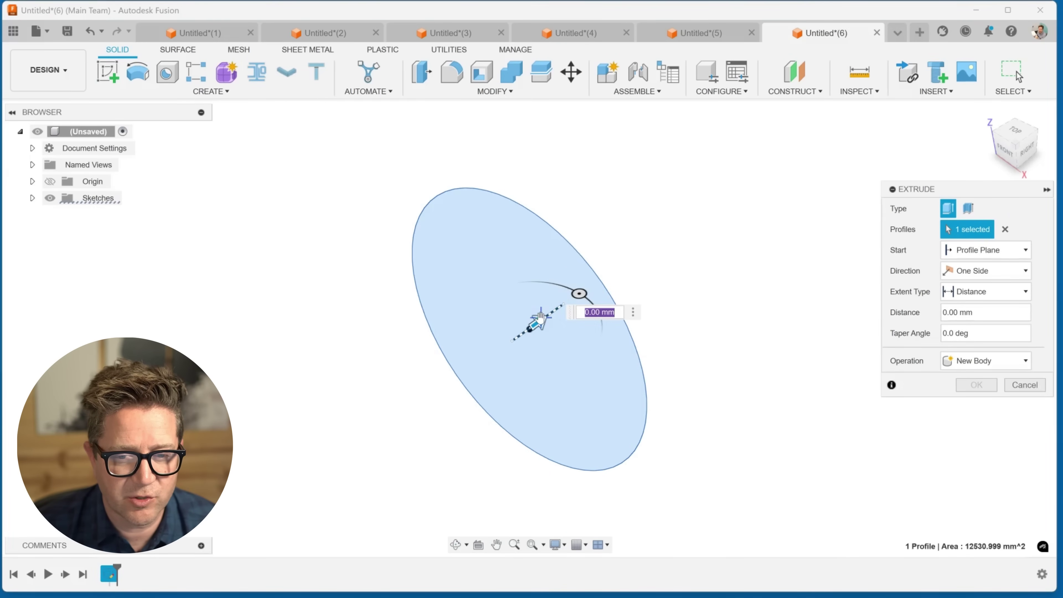
{"action": "type", "text": "100"}
{"action": "key", "text": "Return"}
{"action": "type", "text": "st"}
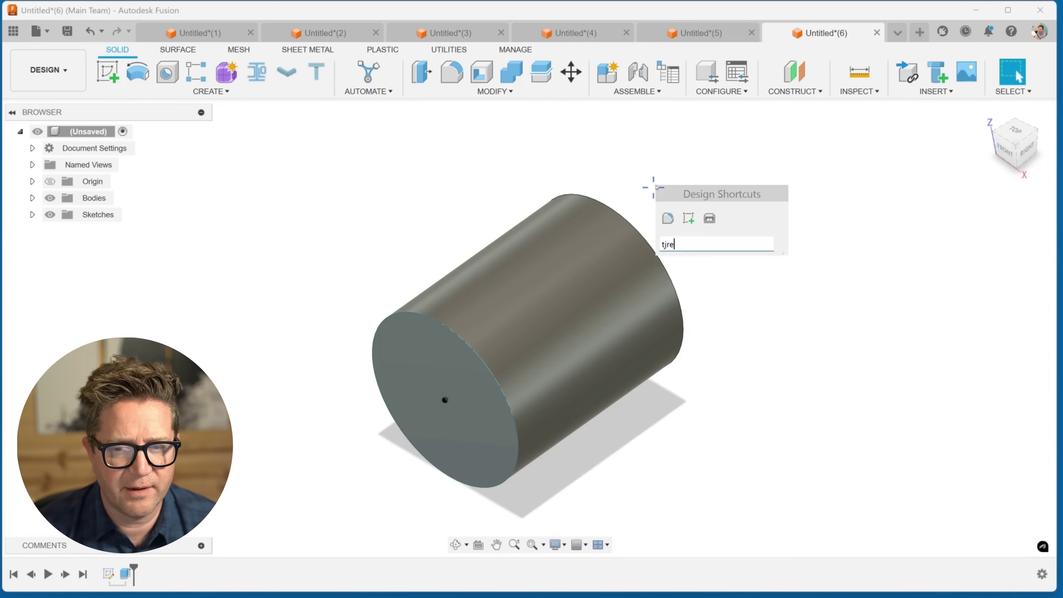
{"action": "left_click", "coordinate": [210, 91]}
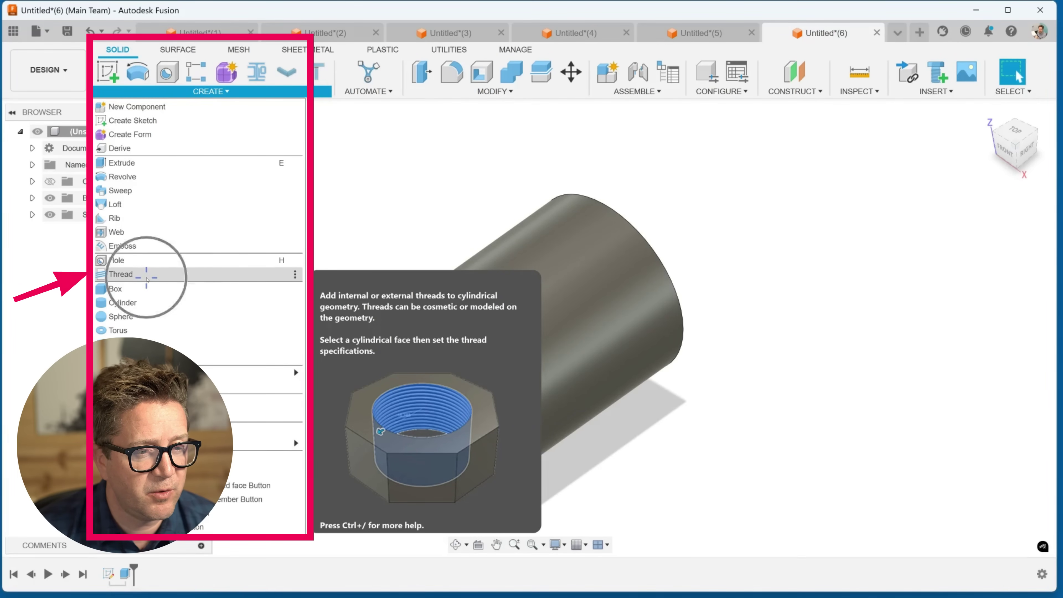
Step: Add a modeled full-length M125x8 ISO Metric 6g right-hand thread to the cylinder's side face
{"action": "left_click", "coordinate": [146, 277]}
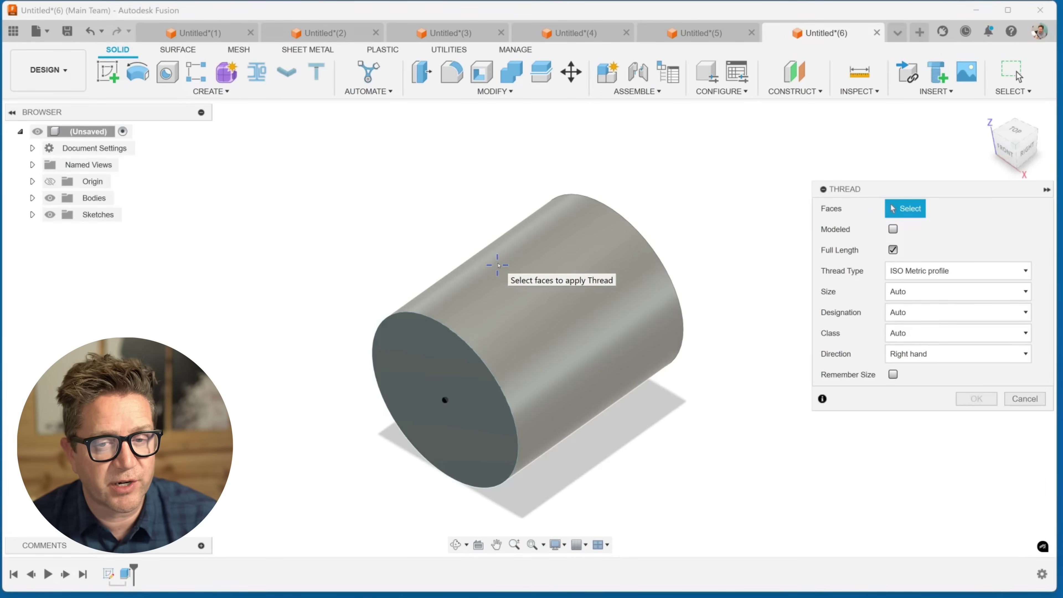
{"action": "left_click", "coordinate": [498, 264]}
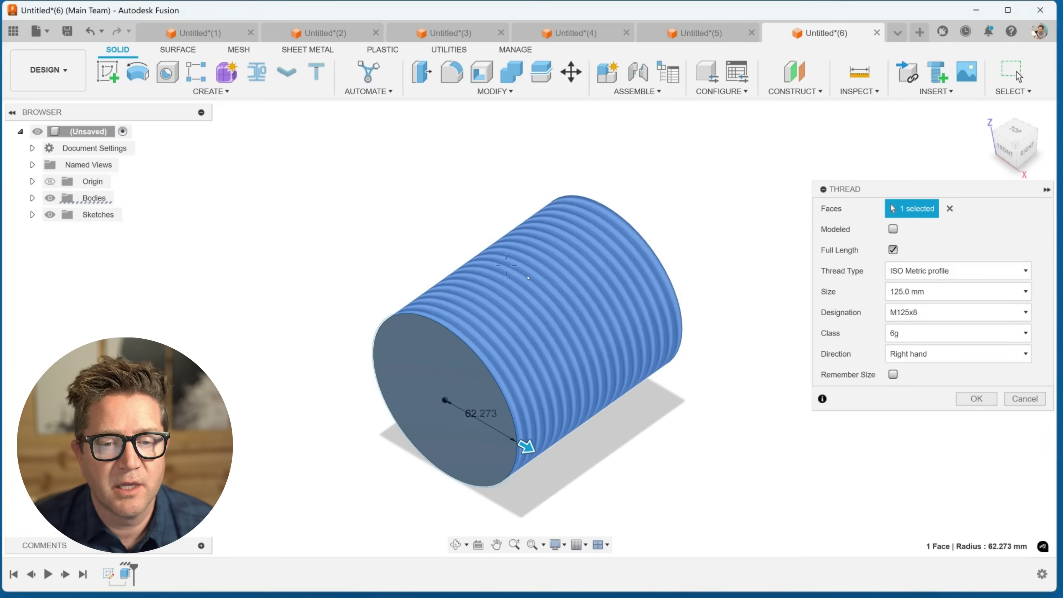
{"action": "middle_click_drag", "start_coordinate": [498, 264], "coordinate": [652, 205], "text": "shift"}
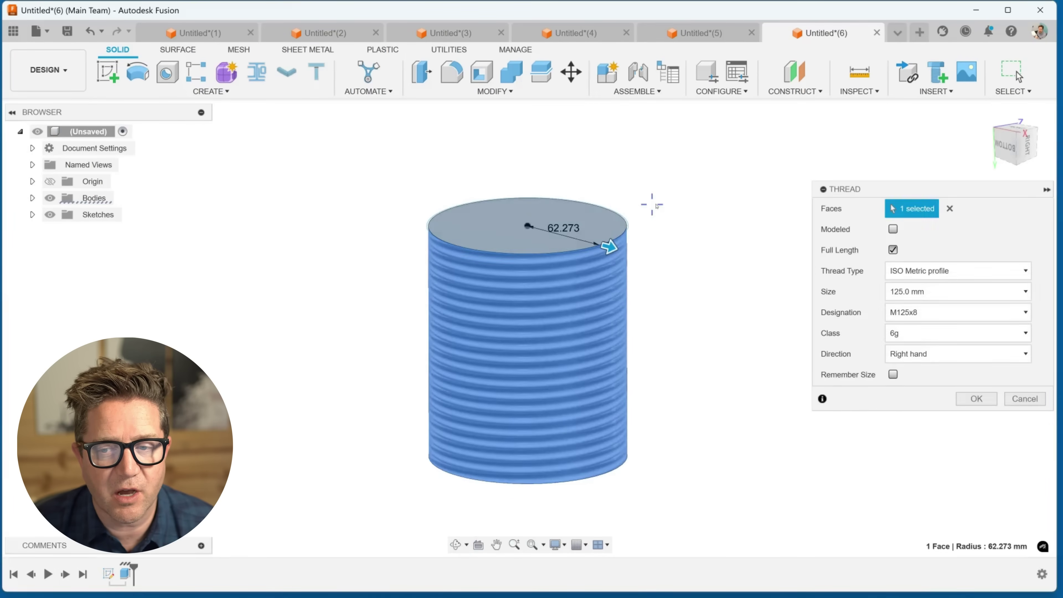
{"action": "left_click", "coordinate": [892, 229]}
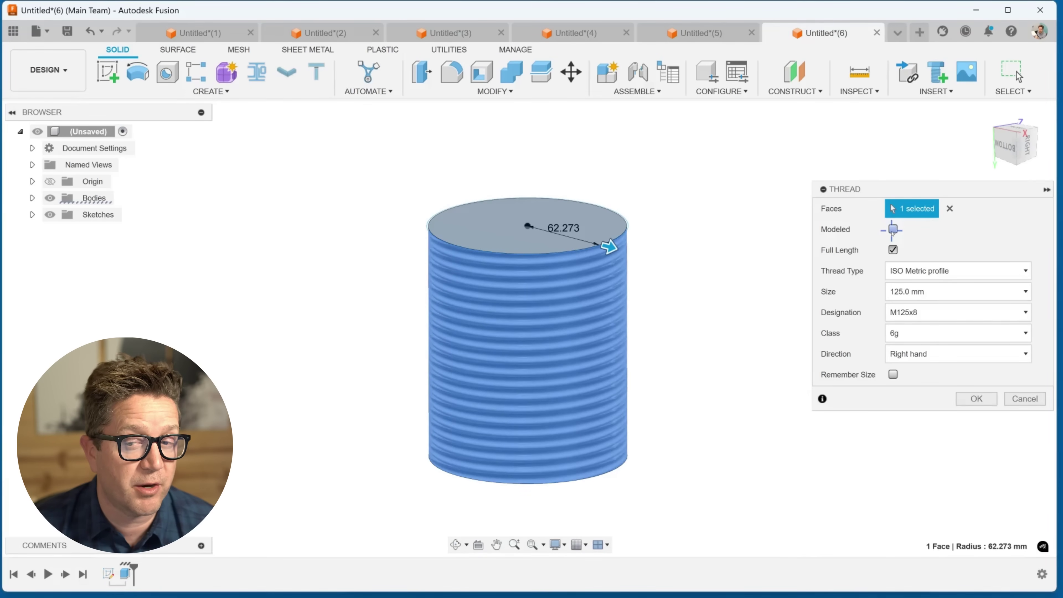
{"action": "mouse_move", "coordinate": [756, 294]}
{"action": "middle_mouse_down", "text": "shift"}
{"action": "mouse_move", "coordinate": [766, 266]}
{"action": "mouse_move", "coordinate": [751, 289]}
{"action": "middle_mouse_up", "text": "shift"}
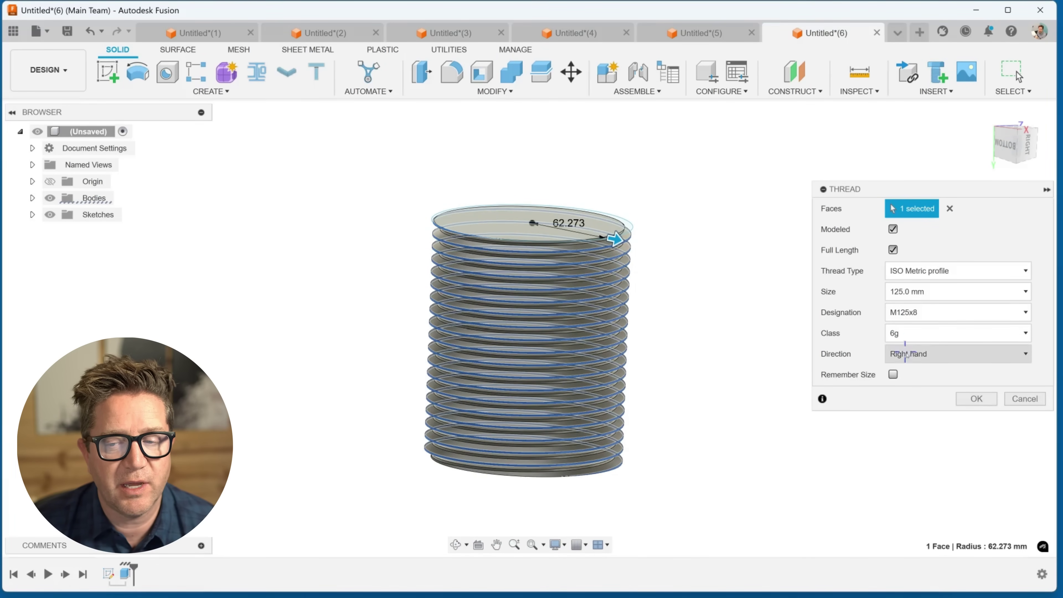
{"action": "left_click", "coordinate": [977, 398]}
Step: Reopen the Thread feature from the timeline to edit its M125x8 settings
{"action": "mouse_move", "coordinate": [628, 238]}
{"action": "middle_mouse_down", "text": "shift"}
{"action": "mouse_move", "coordinate": [627, 276]}
{"action": "mouse_move", "coordinate": [635, 240]}
{"action": "middle_mouse_up", "text": "shift"}
{"action": "middle_click_drag", "start_coordinate": [690, 313], "coordinate": [637, 433], "text": "shift"}
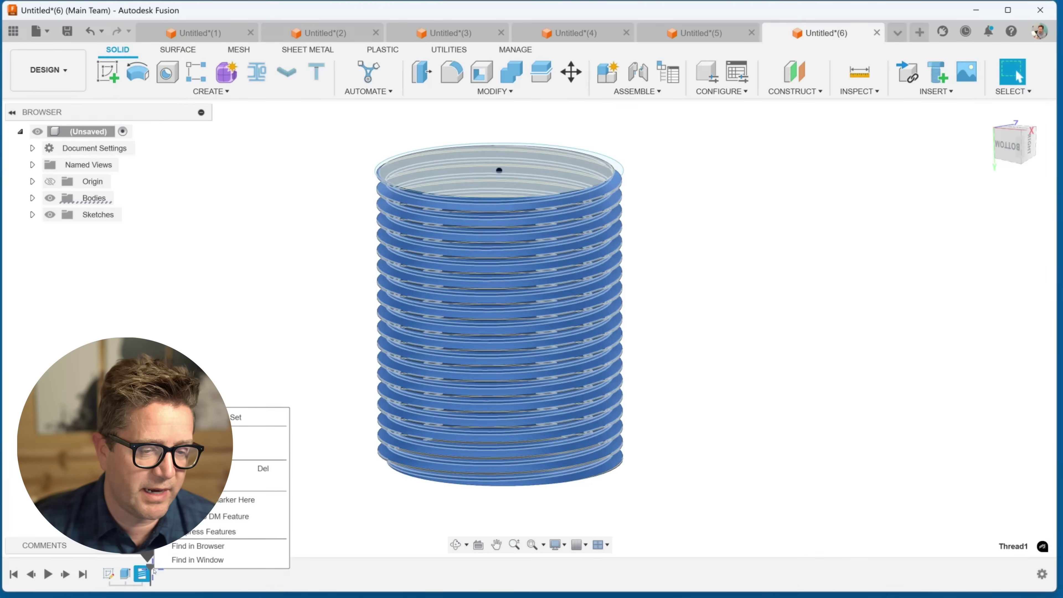
{"action": "left_click", "coordinate": [251, 452]}
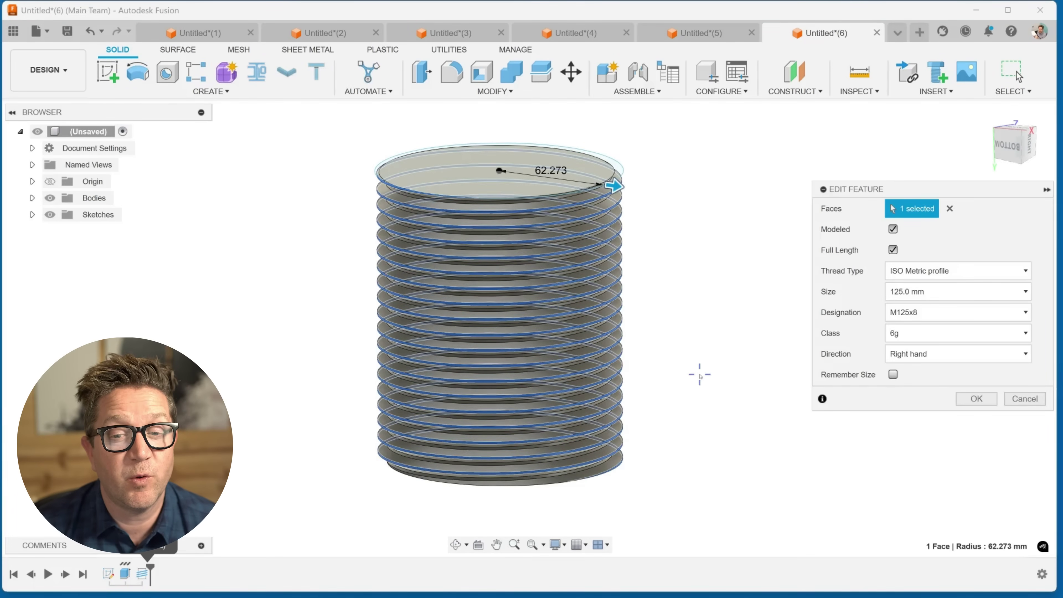